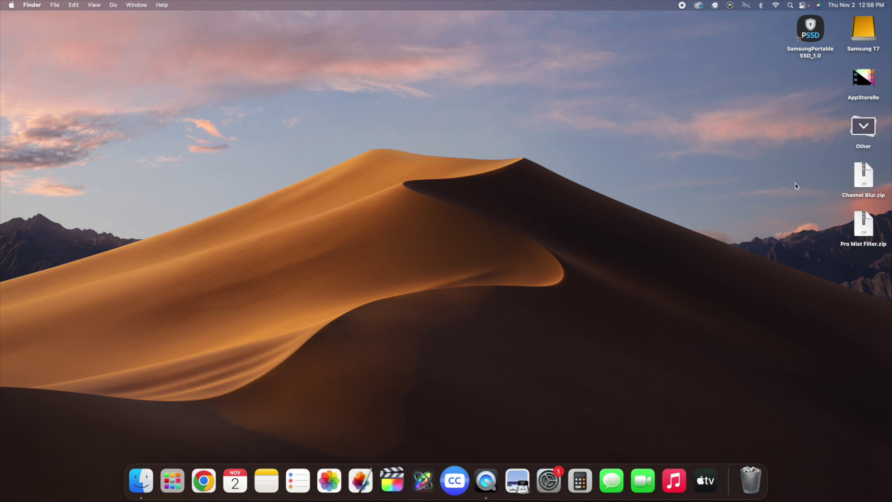
- Unzip the Channel Blur and Pro Mist Filter archives on the desktop
double_click(864, 178)
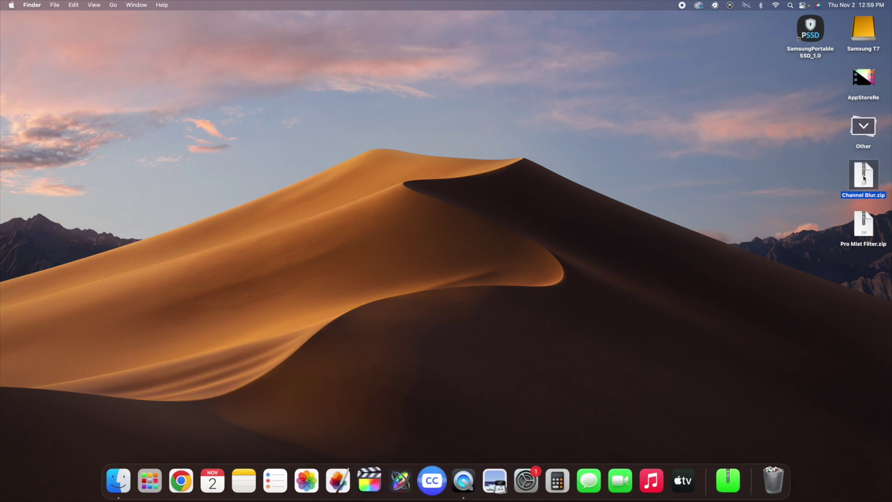
left_click(830, 207)
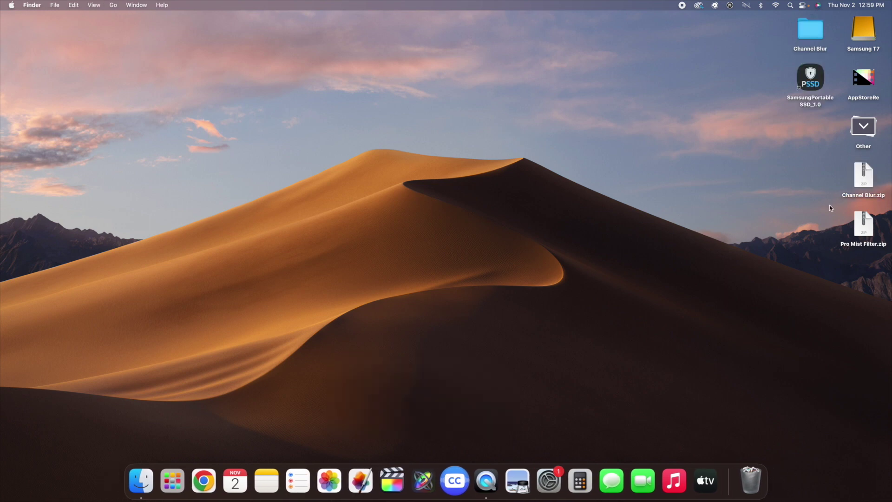
double_click(862, 224)
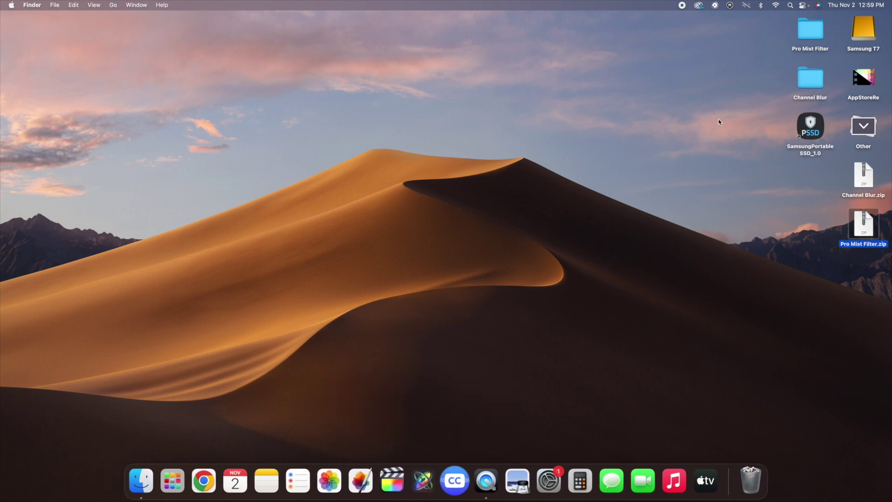
- Inspect the unpacked Pro Mist Filter and Channel Blur folders, then close their windows
double_click(803, 36)
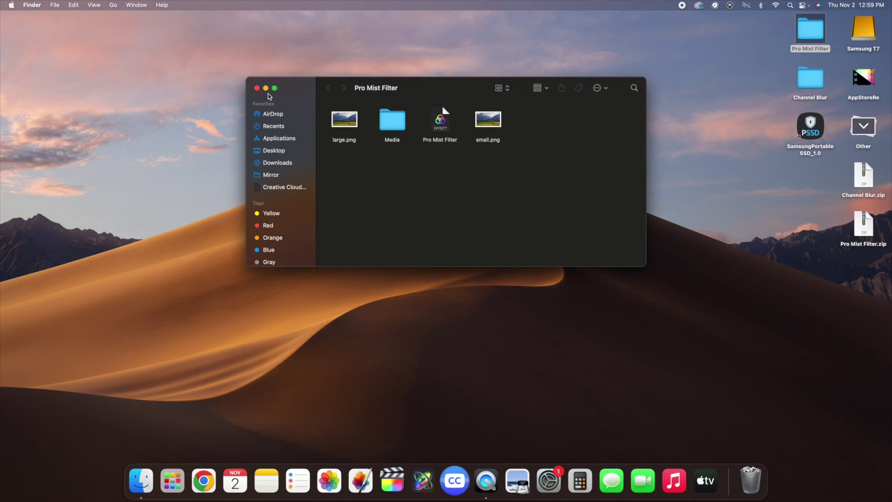
left_click(257, 89)
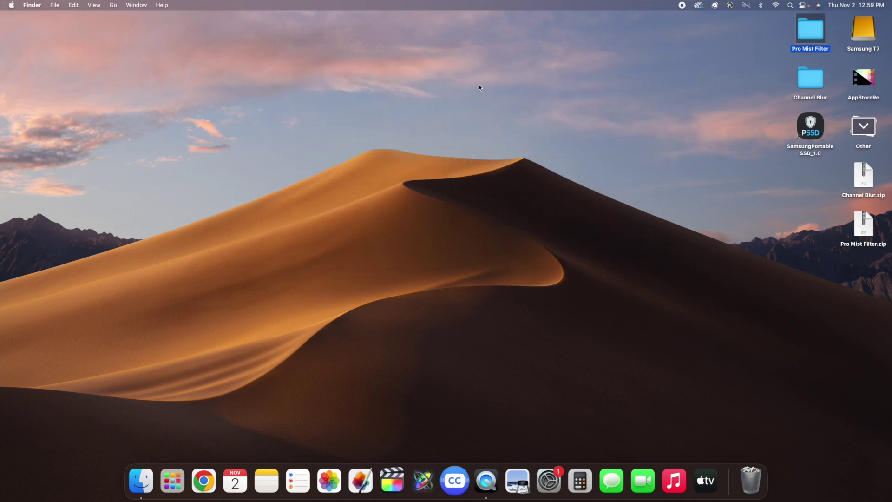
left_click(674, 89)
double_click(811, 79)
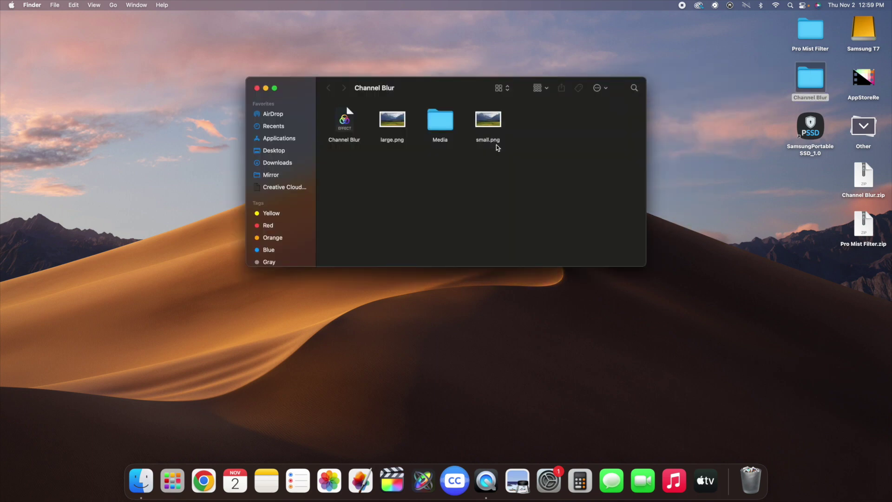
left_click(256, 88)
left_click(263, 88)
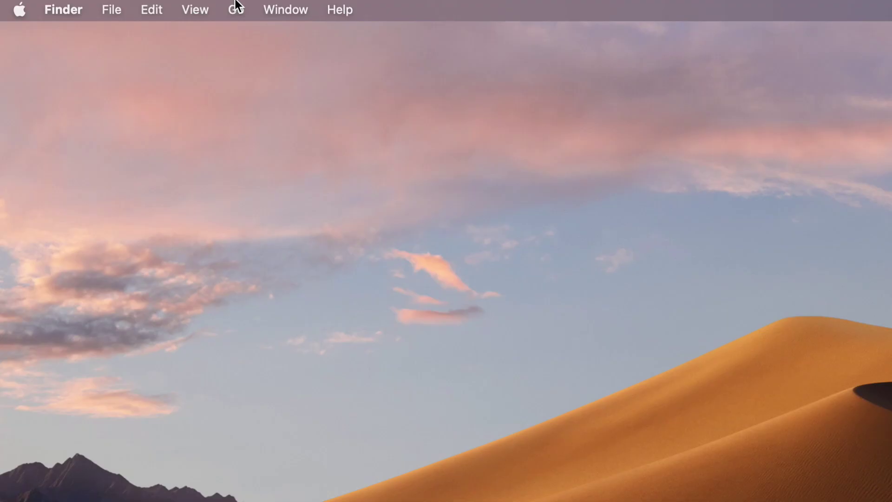
- Open Movies in the home folder and check the Motion Templates folder's info (5.61 GB)
left_click(236, 9)
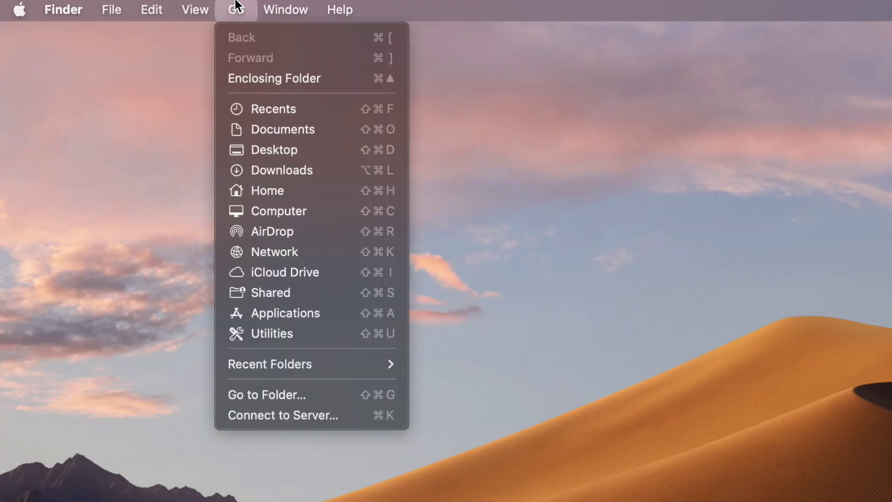
left_click(251, 192)
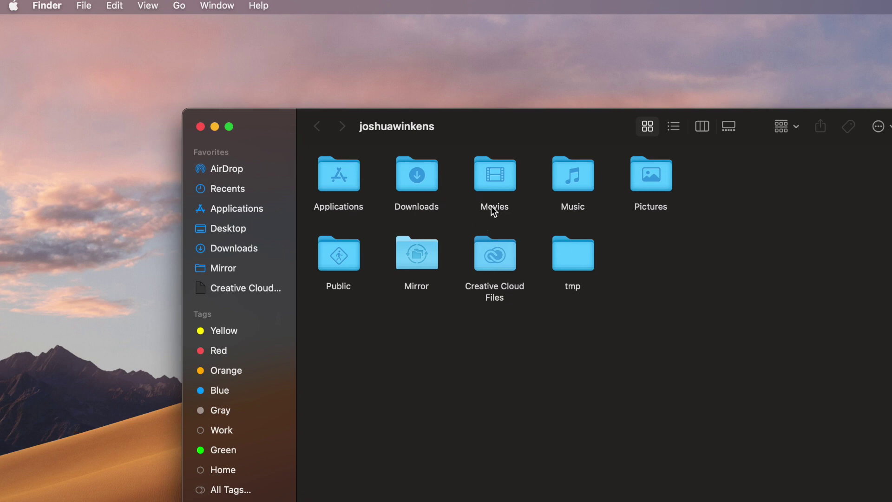
double_click(491, 180)
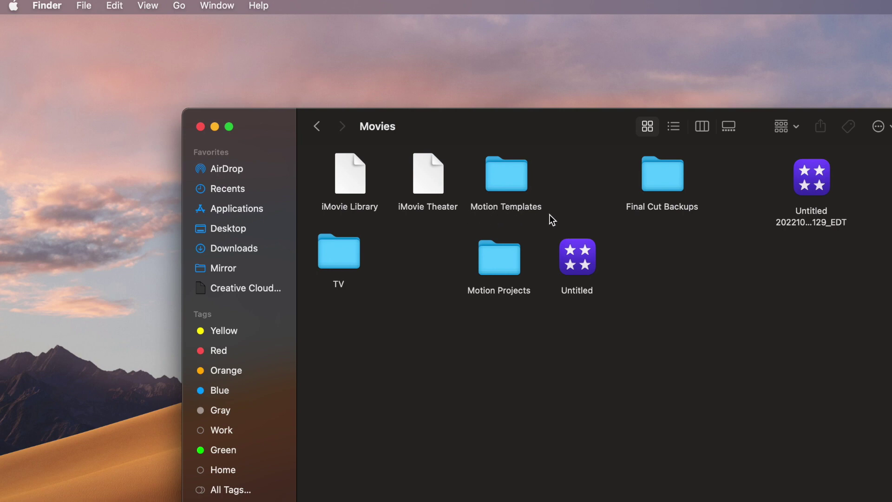
right_click(506, 171)
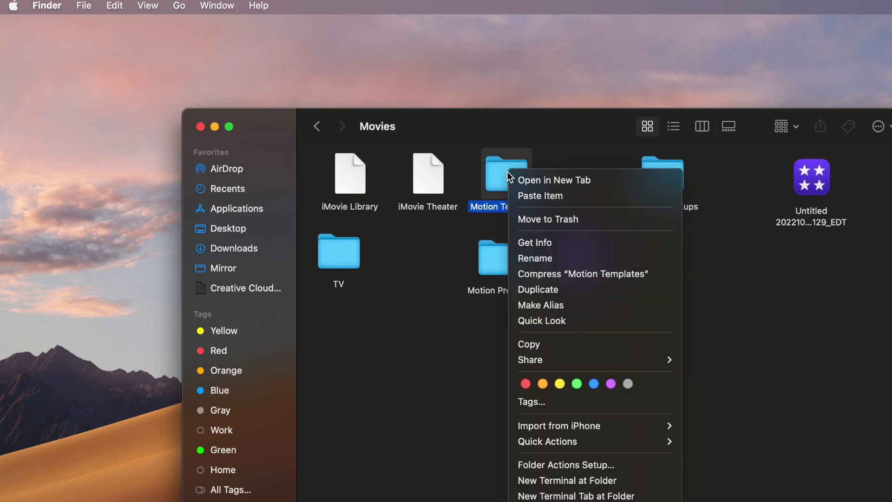
left_click(535, 244)
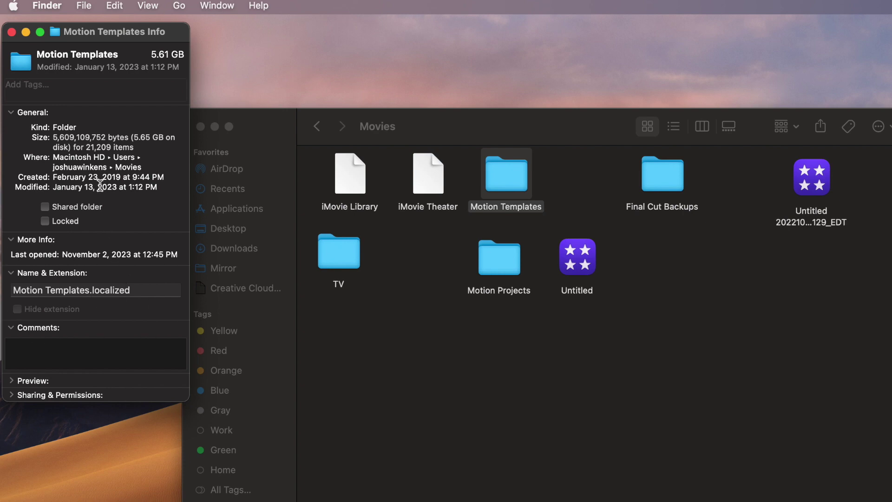
left_click(12, 32)
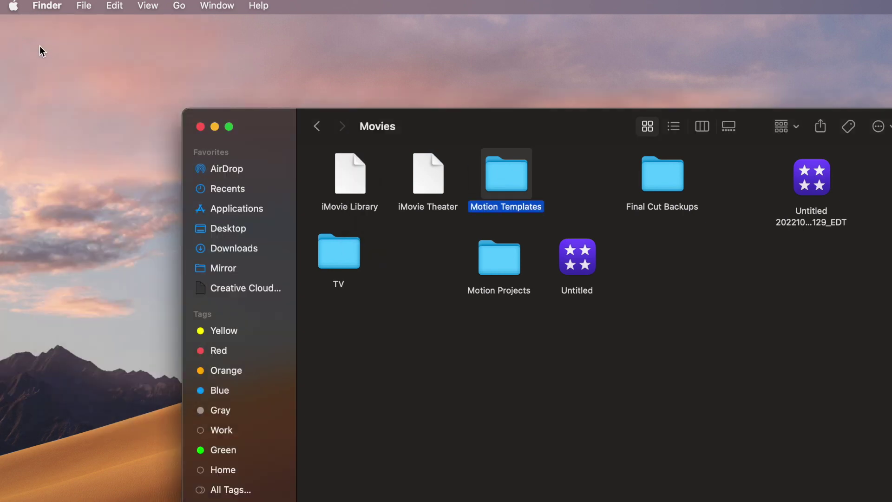
- Open Motion Templates and show Get Info for its Effects folder (412.5 MB)
double_click(498, 176)
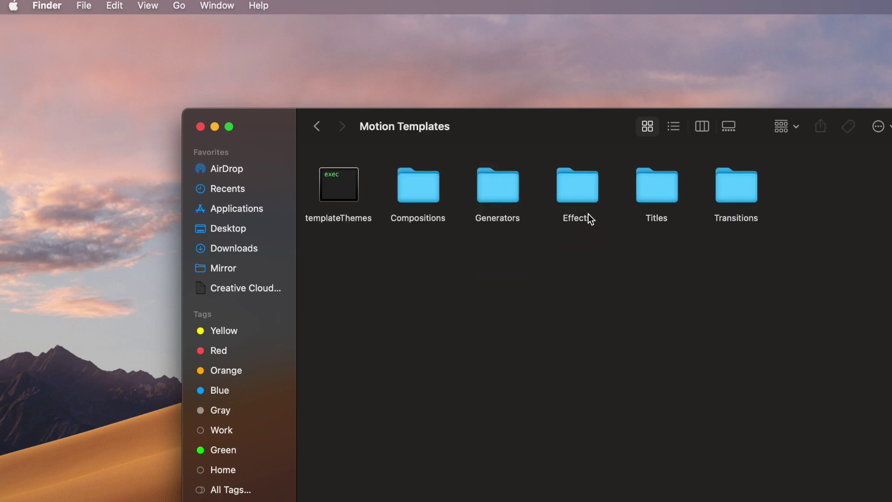
right_click(583, 188)
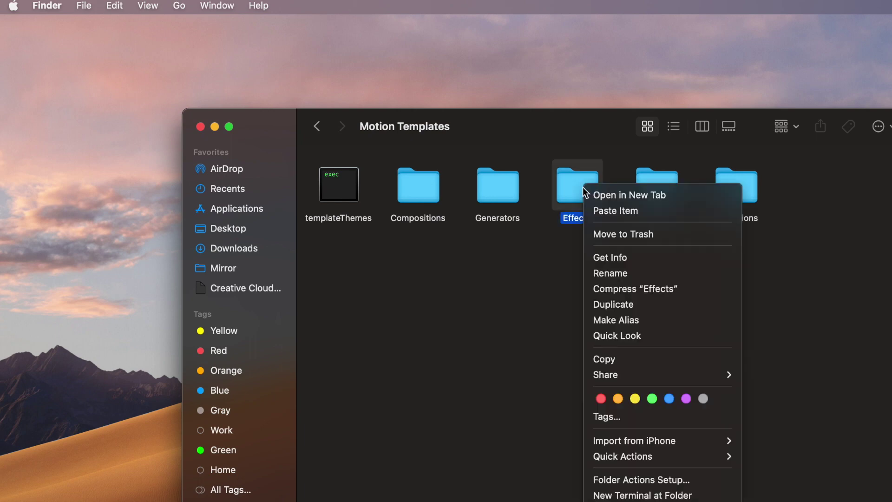
left_click(599, 260)
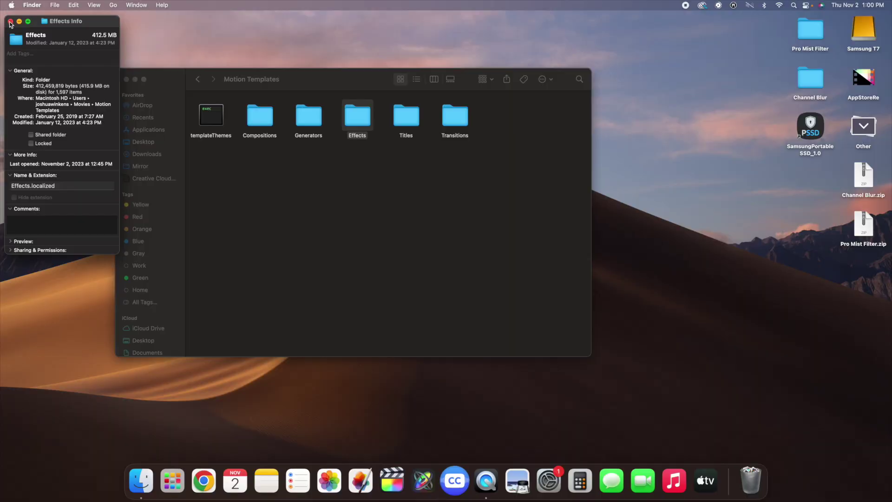
- Close the Effects info window and clear the Finder selection
left_click(10, 22)
left_click(352, 169)
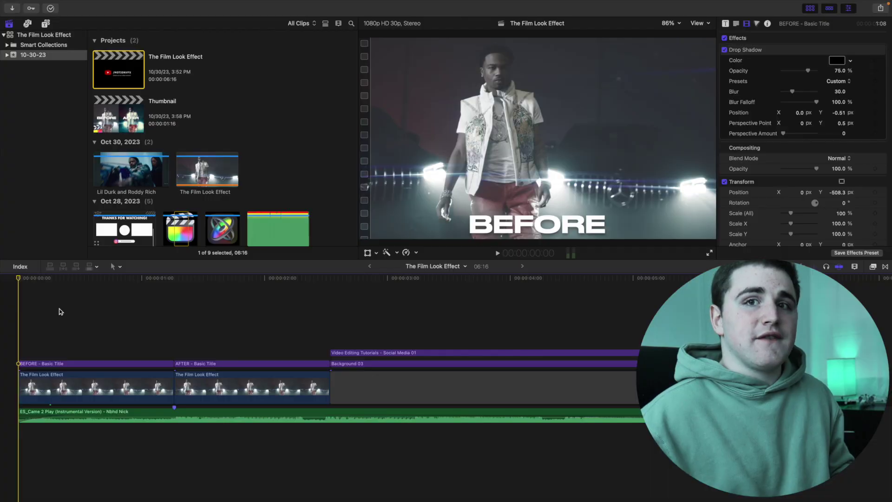
key("space")
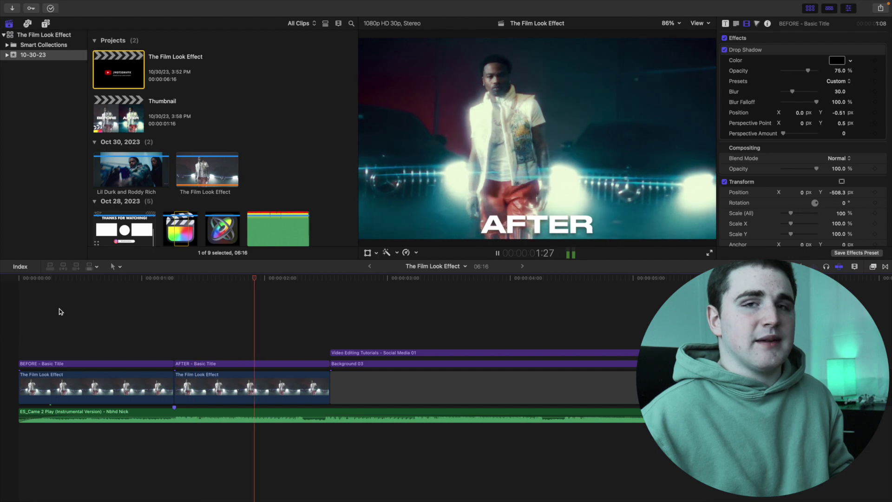
key("space")
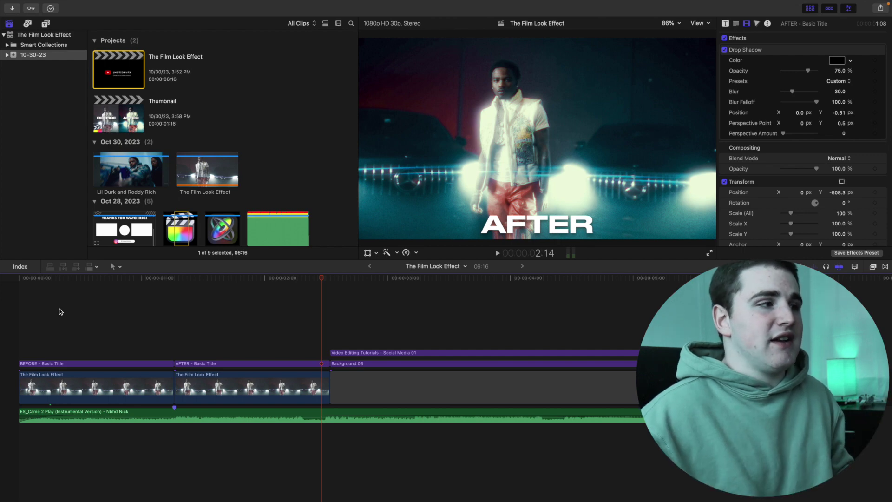
key("Home")
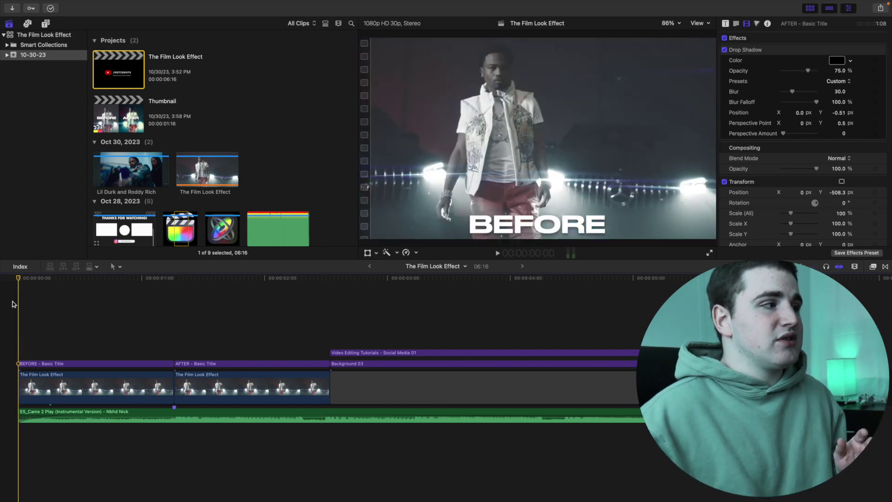
left_click(52, 283)
left_click_drag(53, 283, 93, 292)
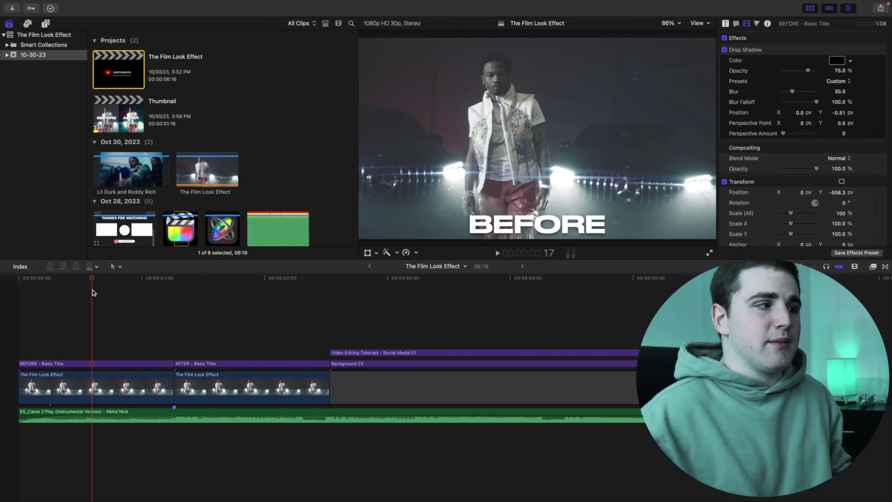
key("super+equal")
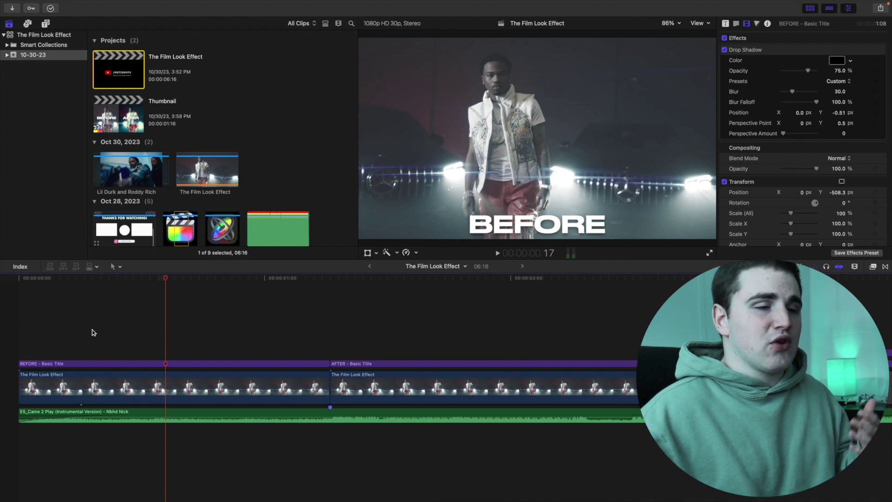
- Add a Color Board correction to the first The Film Look Effect clip
left_click(124, 390)
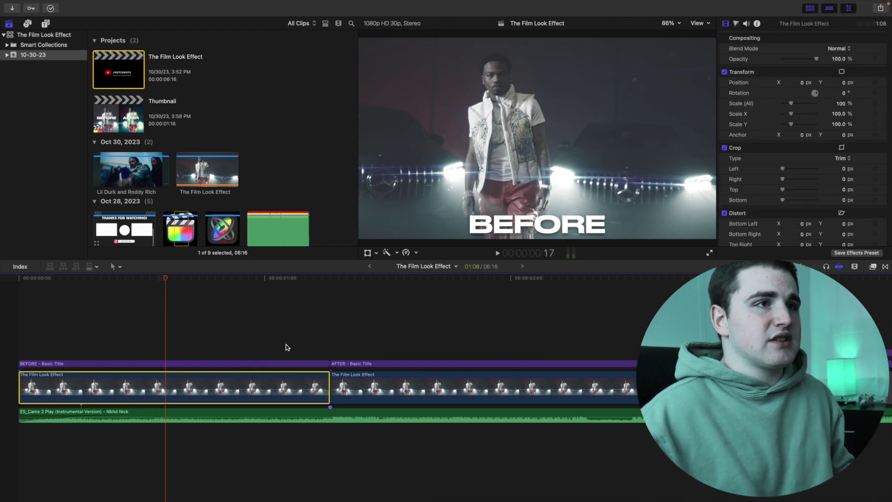
left_click(736, 24)
left_click(743, 38)
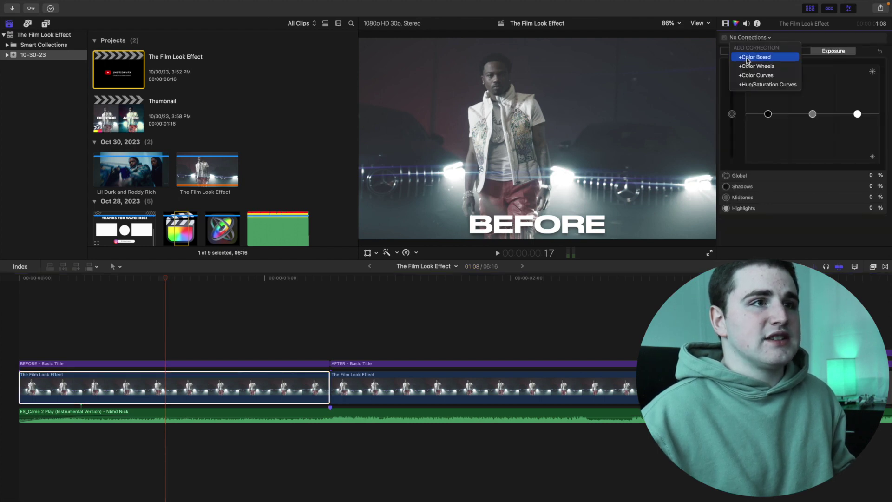
left_click(749, 57)
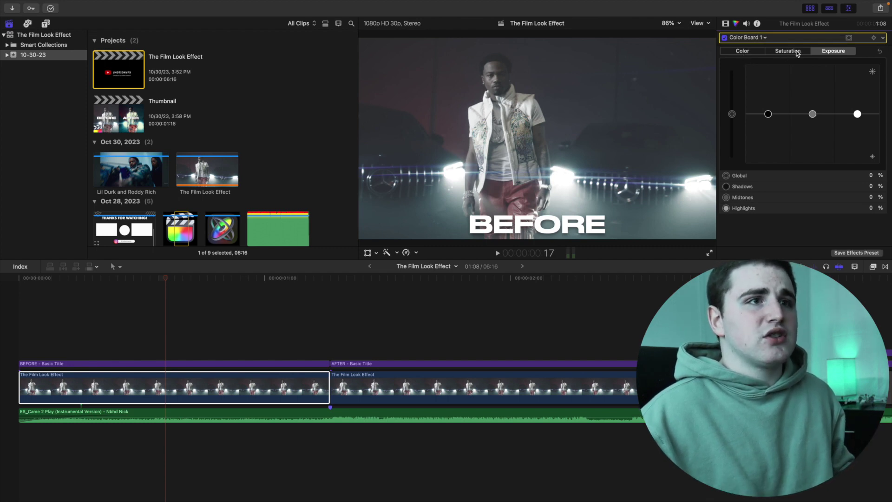
- Set Color Board exposure to Global 10, Shadows -22 and Highlights -22
left_click(872, 176)
type("10")
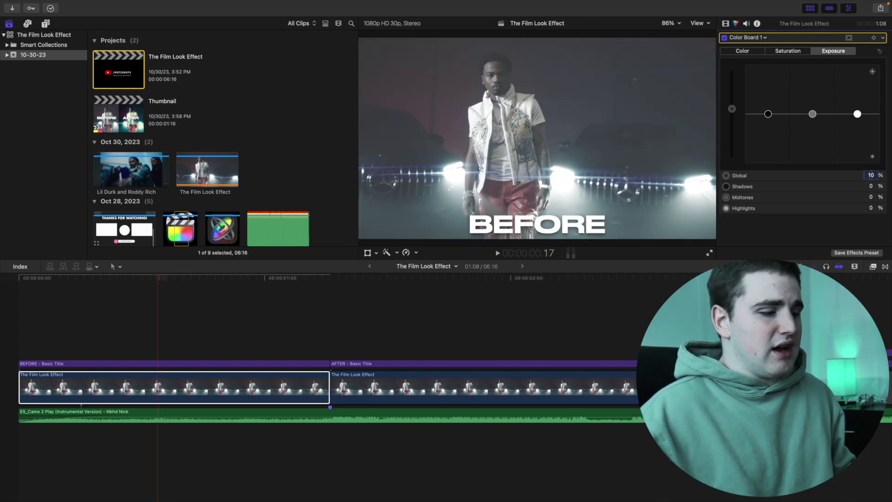
left_click(872, 186)
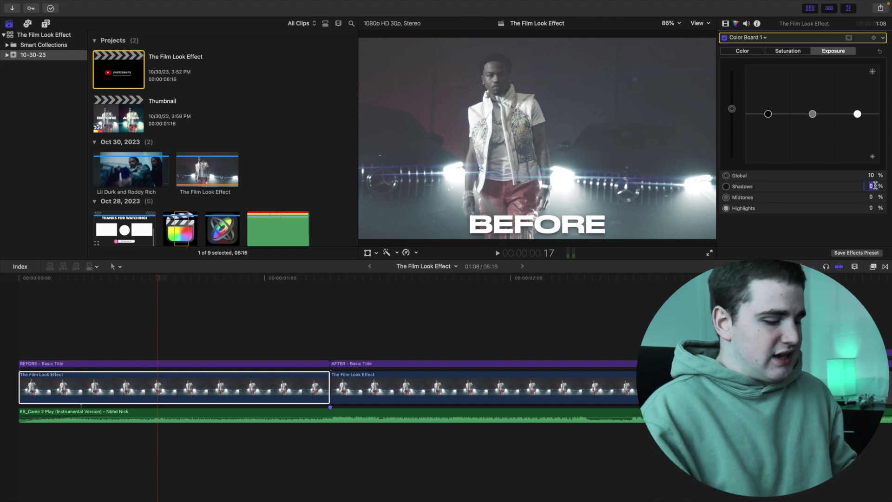
type("-22")
key("Return")
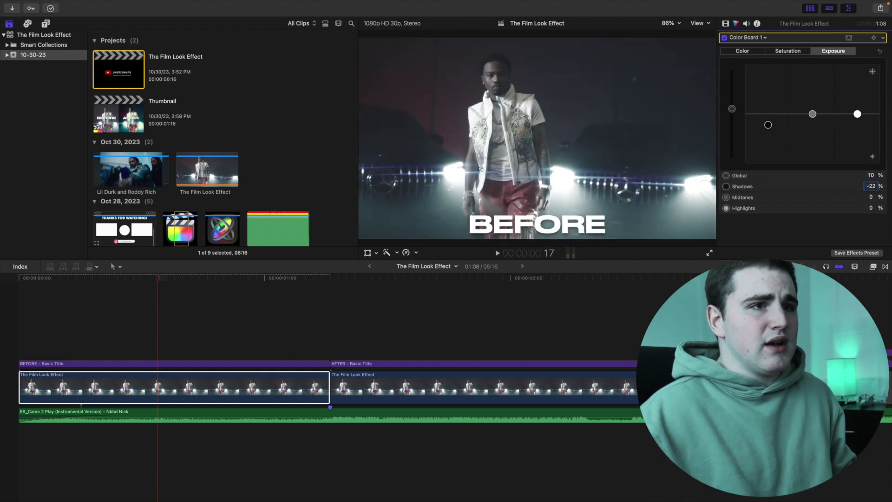
left_click(871, 208)
type("-22")
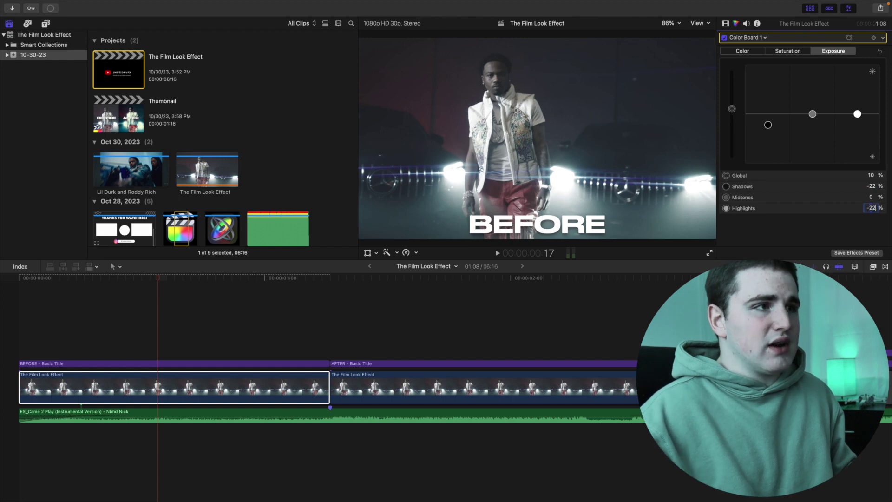
key("Return")
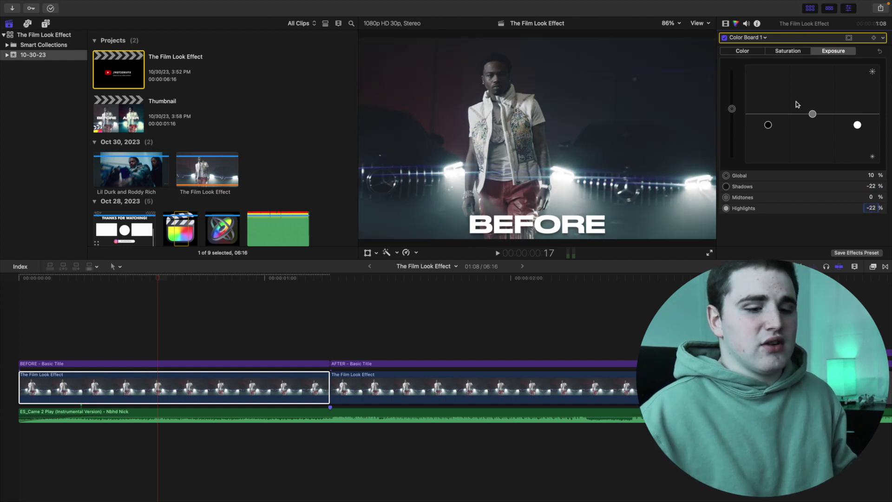
left_click(790, 52)
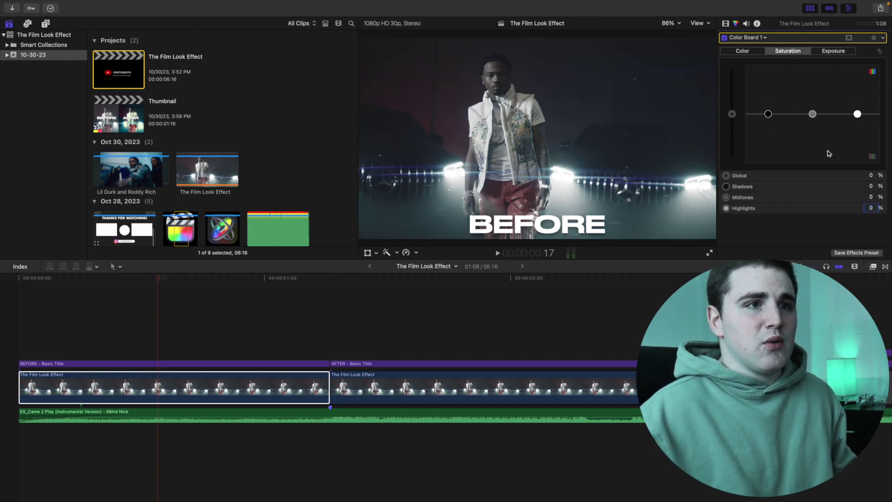
- Set Color Board saturation to Shadows 67, Midtones 51 and Highlights 100
left_click(872, 188)
type("67")
key("Return")
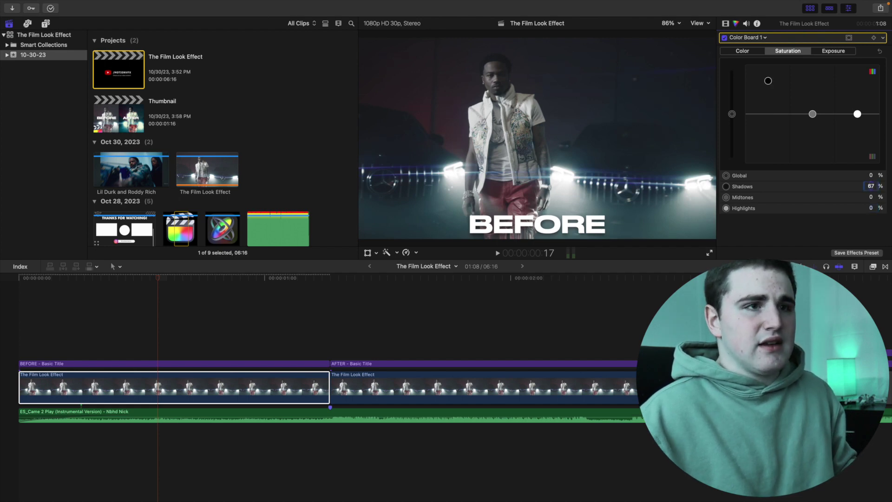
left_click(871, 198)
type("51")
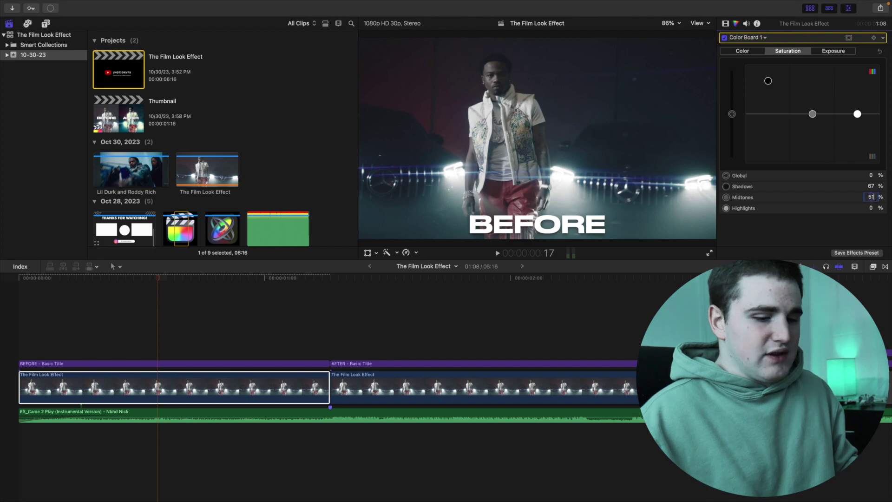
key("Return")
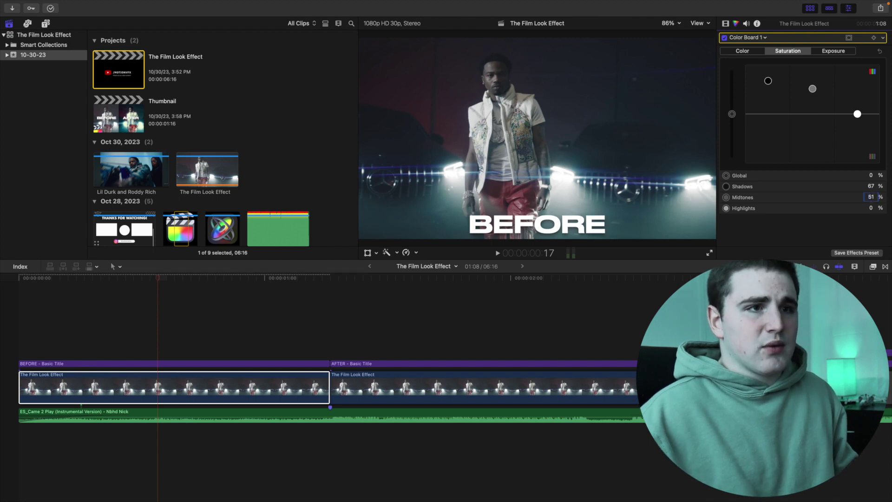
left_click(872, 209)
type("100")
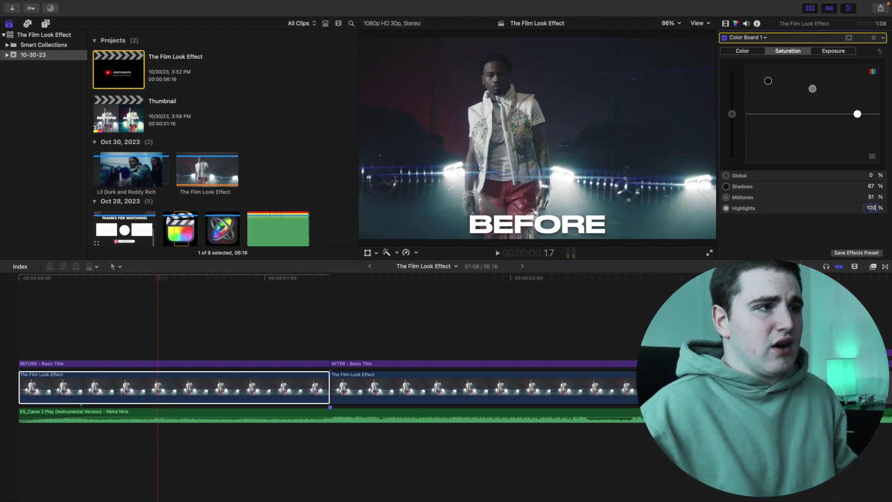
key("Return")
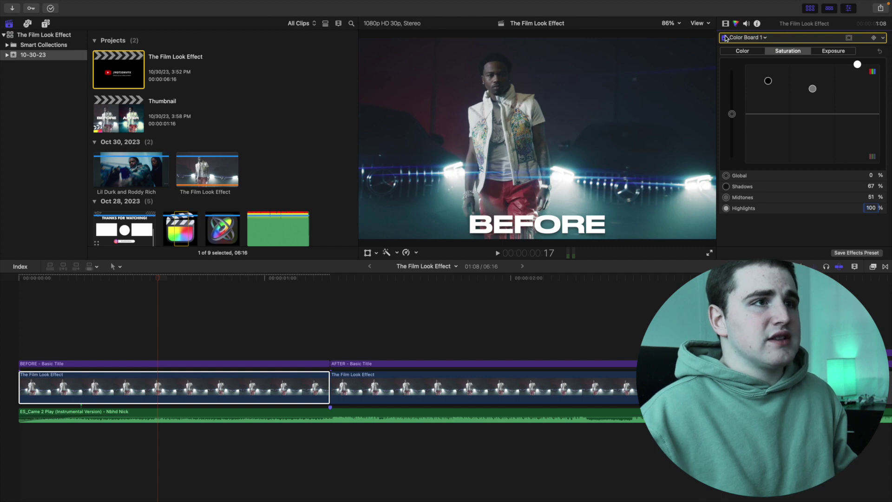
- Toggle Color Board 1 off and on to compare, then reselect the first clip
left_click(725, 38)
left_click(725, 37)
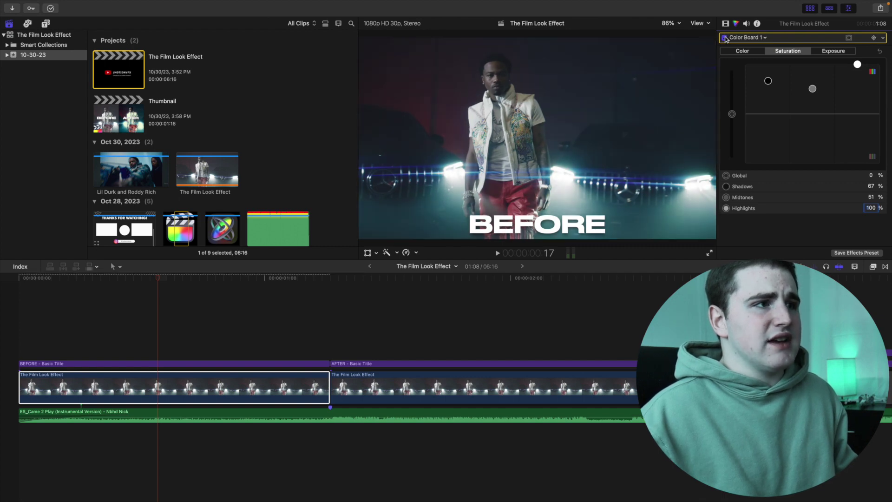
left_click(205, 393)
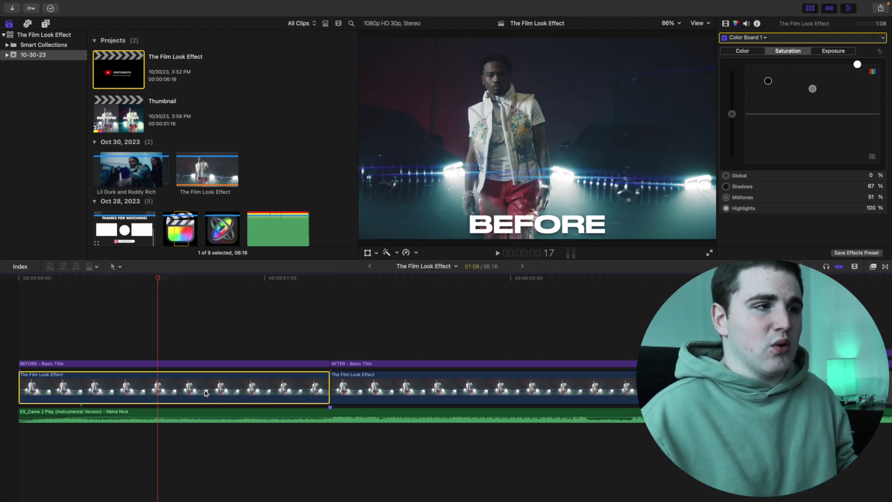
- Nudge Global exposure up slightly, then add Color Wheels 1 alongside Color Board 1
left_click(827, 52)
left_click_drag(731, 110, 731, 110)
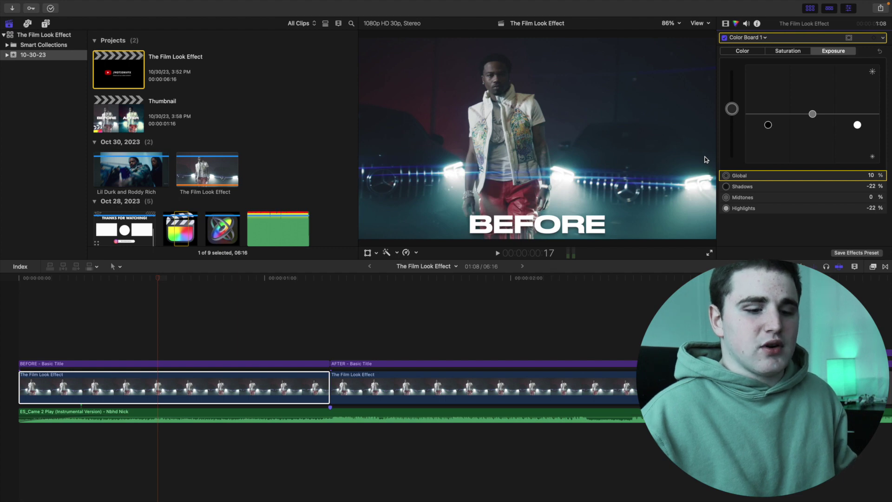
left_click(748, 37)
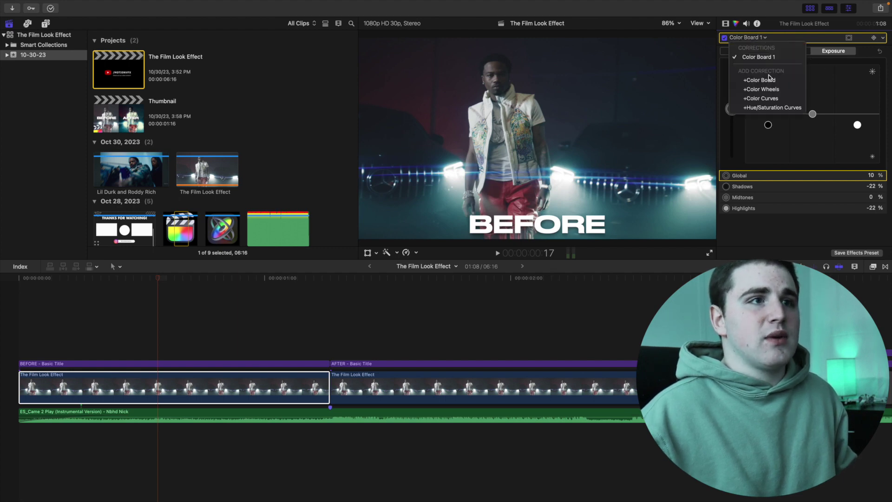
left_click(771, 89)
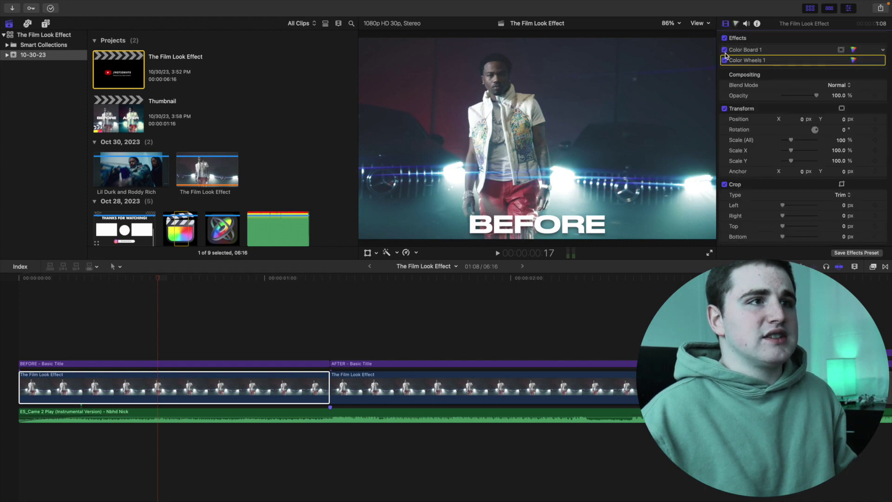
left_click(725, 60)
left_click(724, 50)
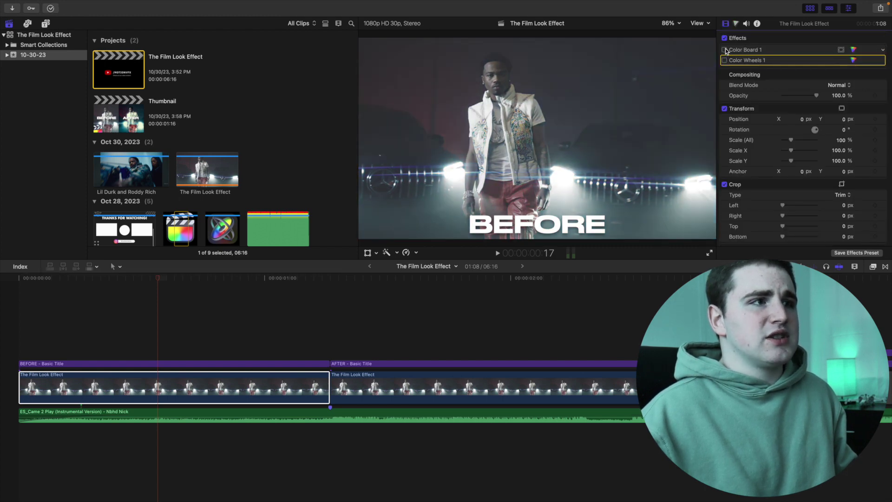
left_click(725, 50)
left_click(725, 61)
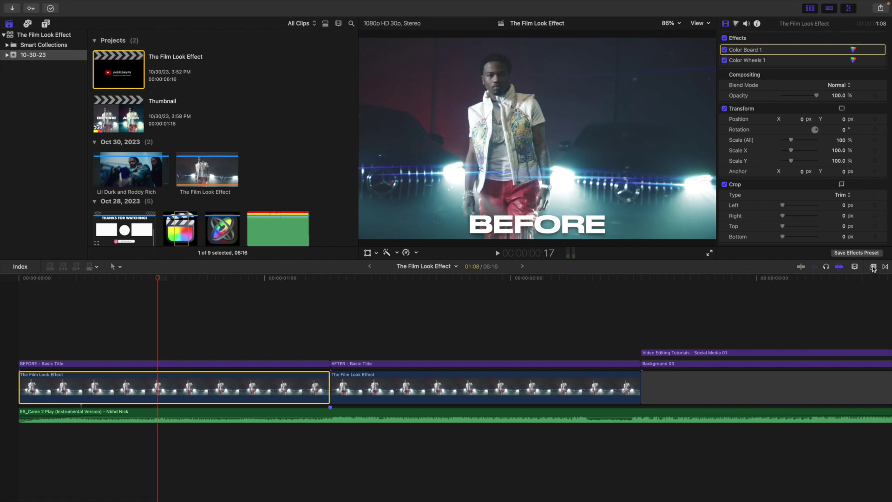
- Drag Film Grain from a 'grain' search onto the first clip and choose Realistic Grain style
left_click(873, 267)
left_click(783, 496)
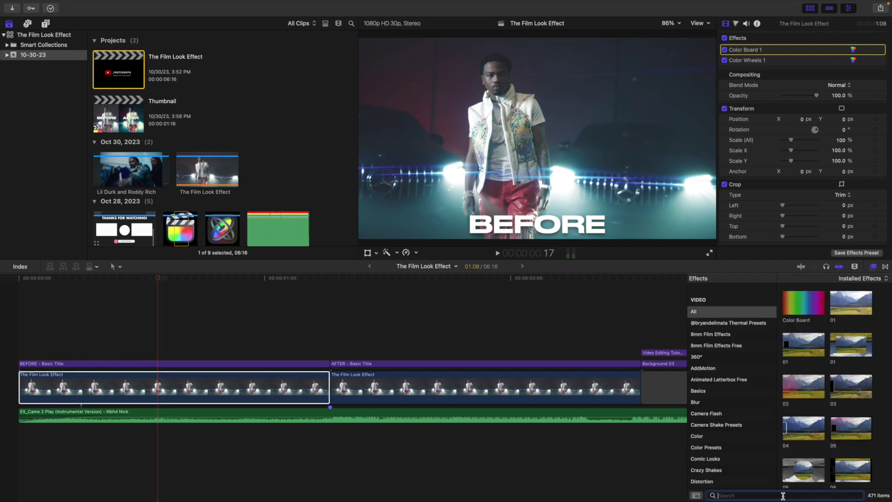
type("grain")
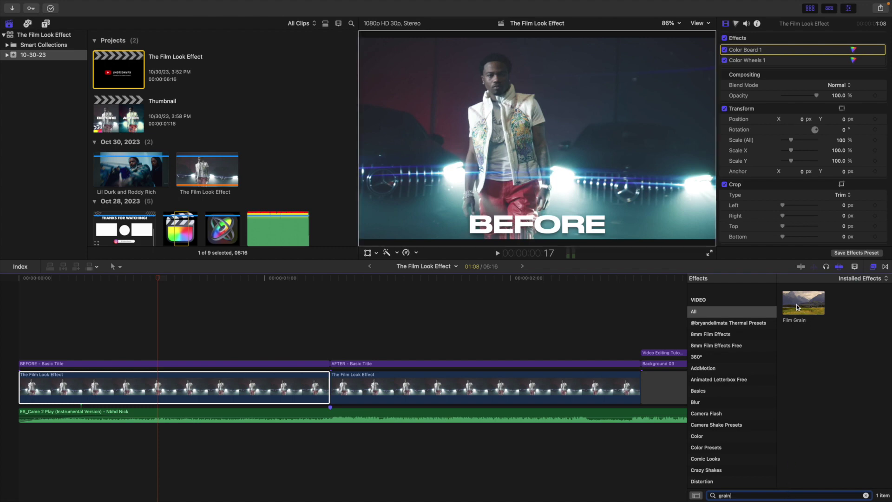
left_click_drag(806, 306, 259, 392)
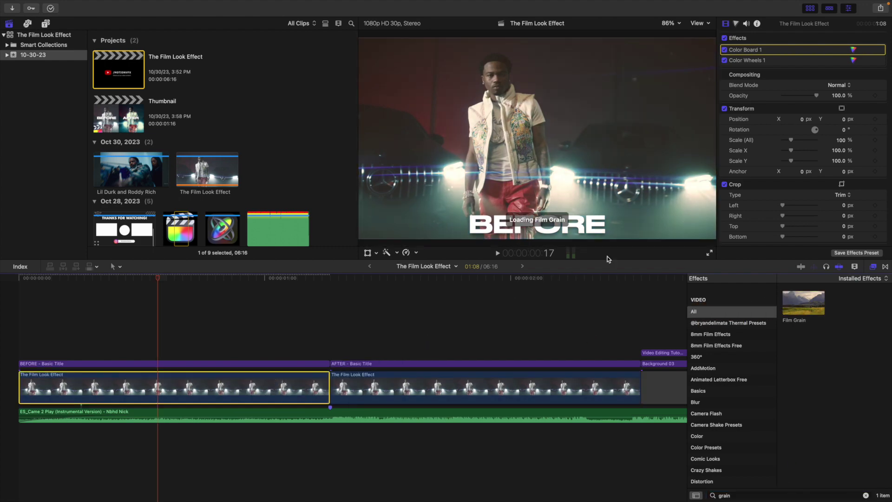
key("super+5")
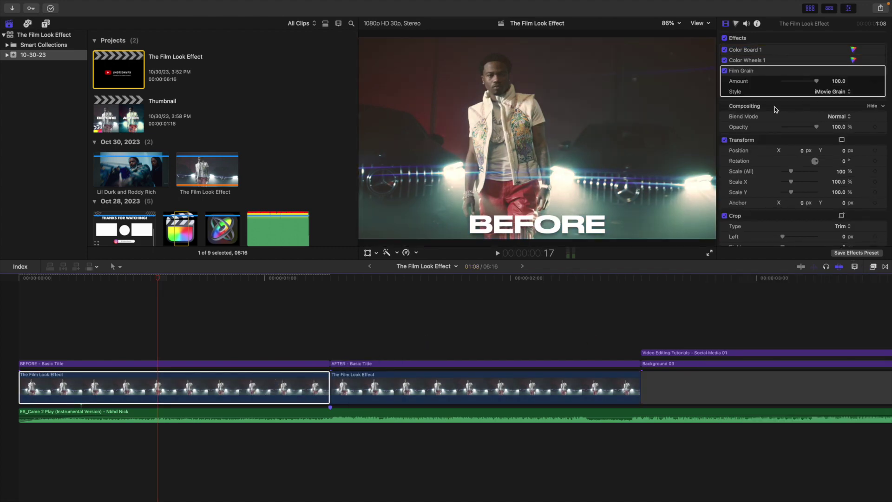
left_click(832, 91)
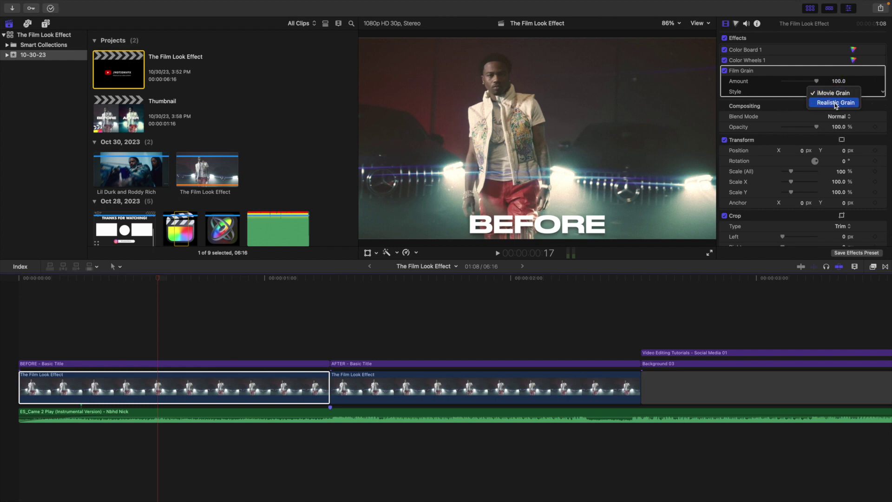
left_click(835, 102)
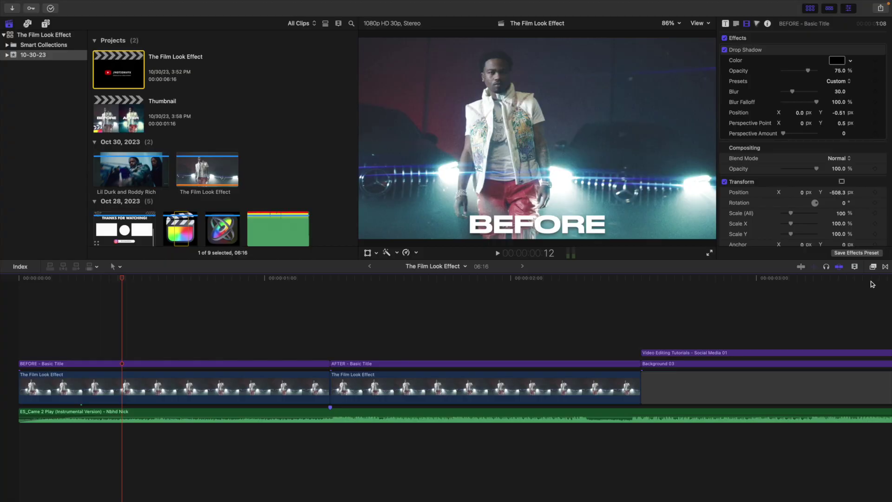
- Search effects for 'pro' and apply Pro Mist Filter to the BEFORE clip
left_click(873, 266)
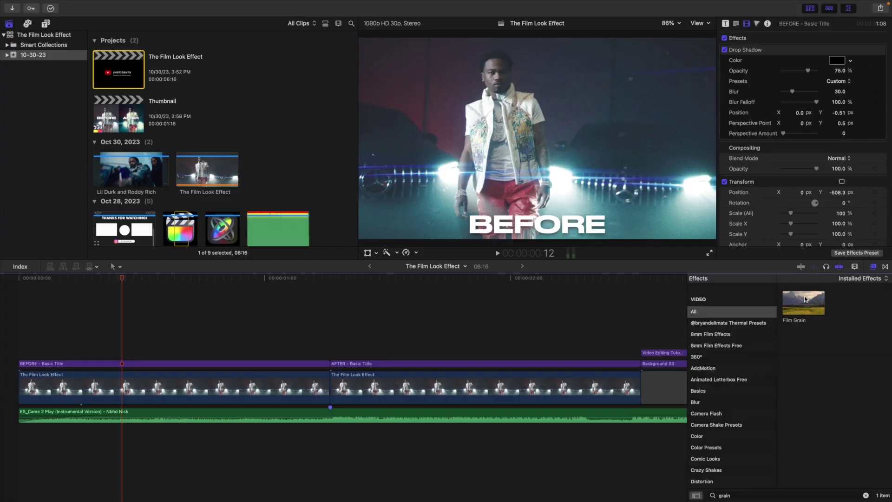
left_click(755, 495)
type("pro")
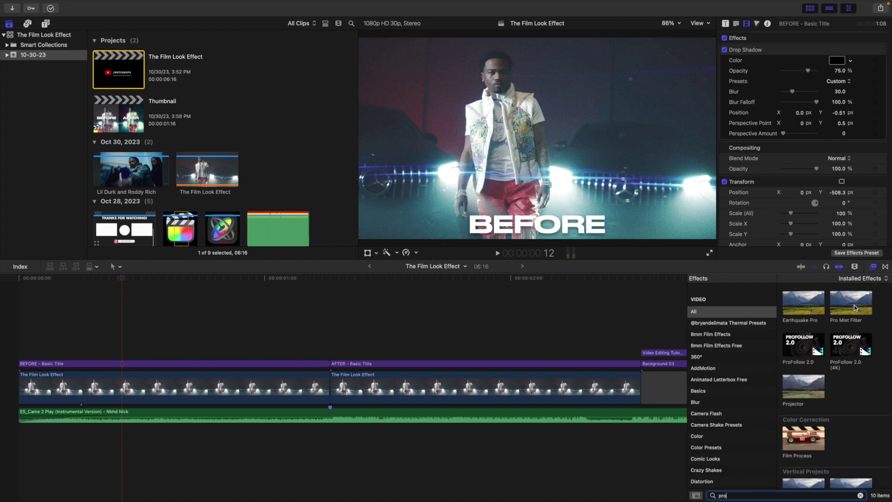
left_click_drag(854, 307, 236, 387)
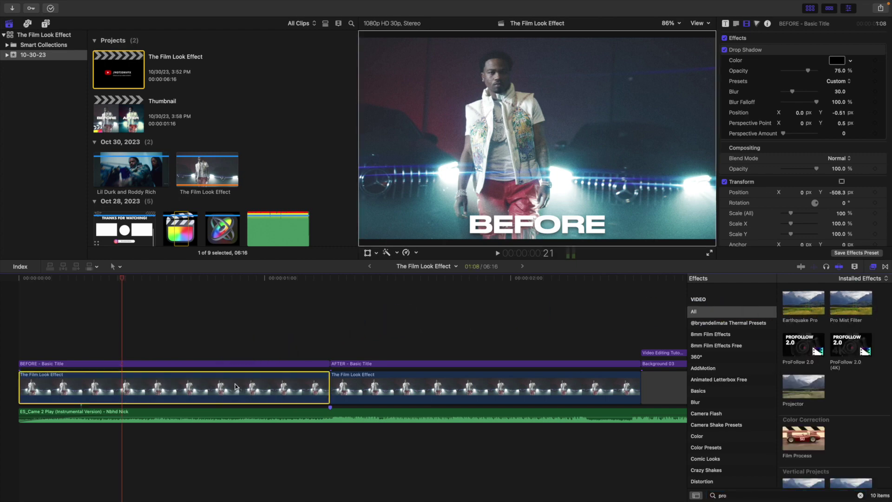
left_click(873, 266)
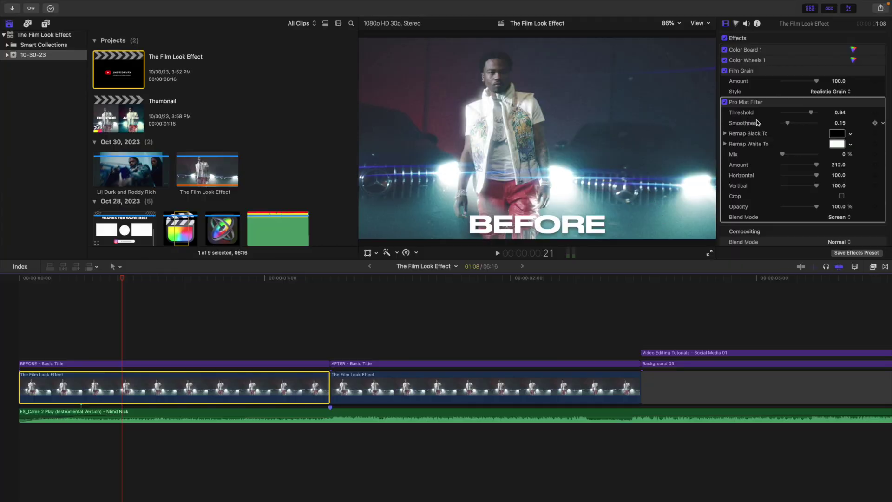
- Lower the Pro Mist Filter Threshold to 0.36 for a wider glow
mouse_move(811, 113)
left_mouse_down()
mouse_move(783, 115)
mouse_move(818, 116)
mouse_move(799, 115)
left_mouse_up()
left_click(841, 112)
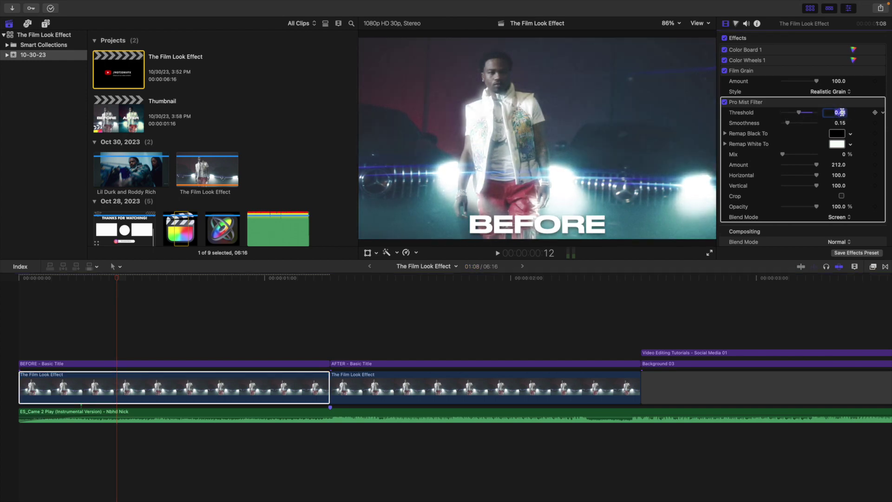
type("0.")
key("Return")
left_click_drag(799, 113, 794, 113)
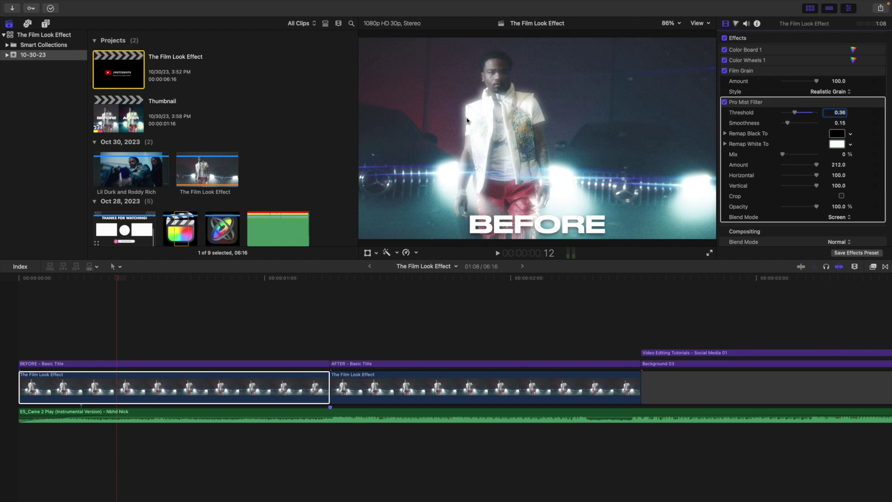
- Compare Pro Mist off and on, preview the opening from the start, then reselect the clip
left_click(724, 102)
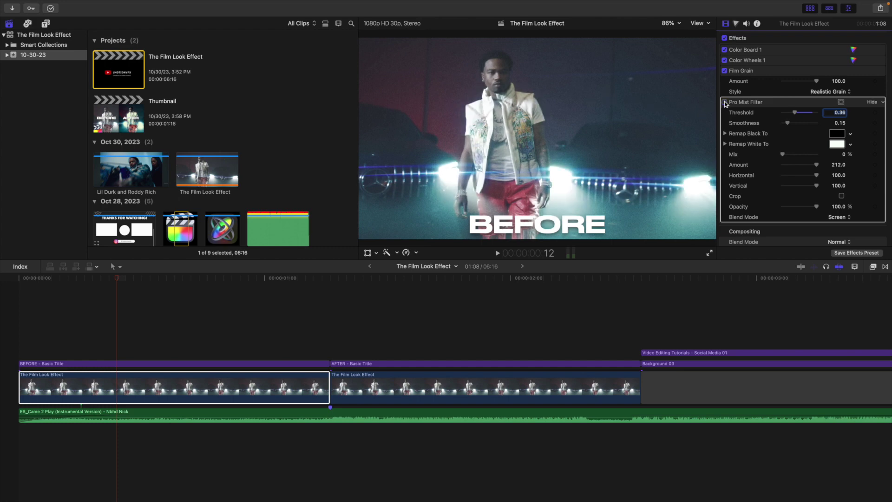
left_click(725, 103)
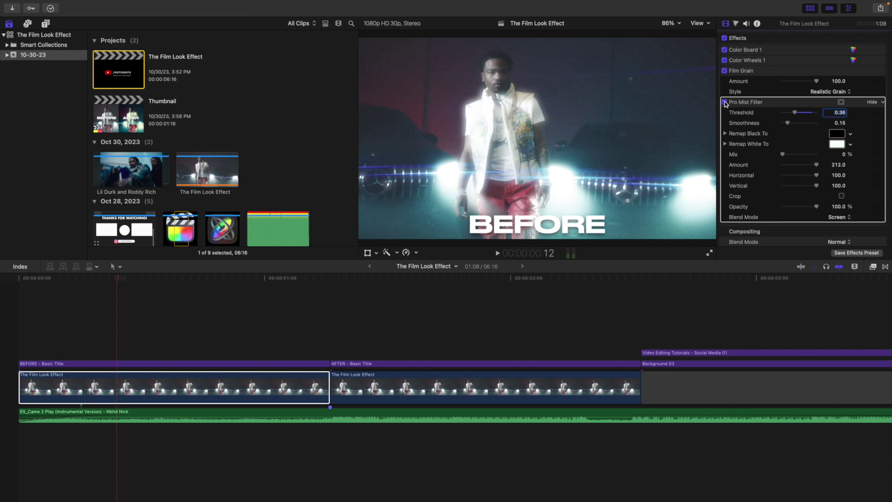
left_click(20, 350)
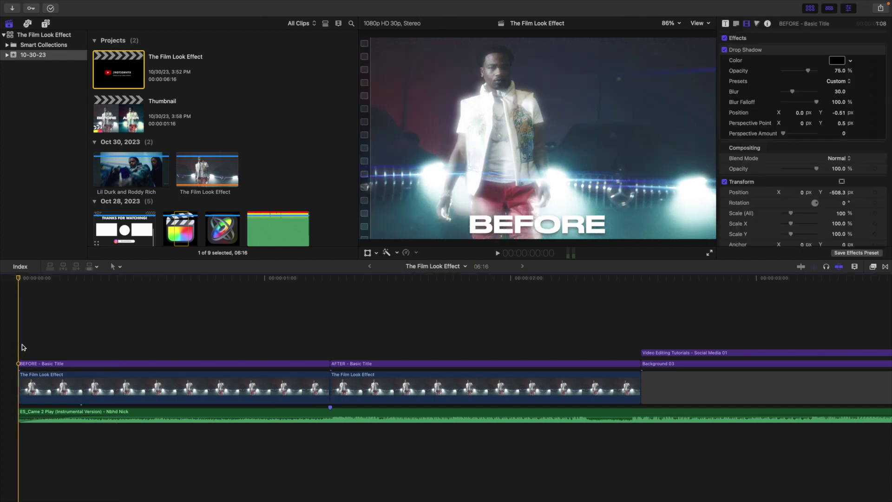
key("space")
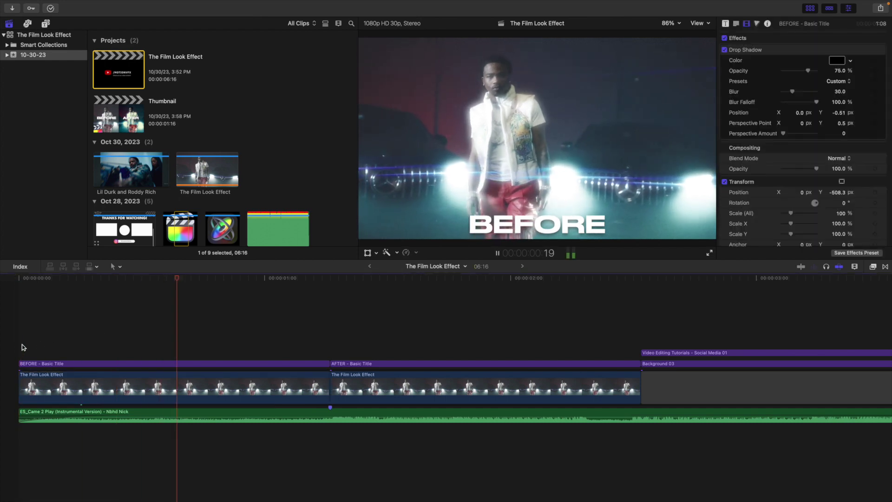
key("space")
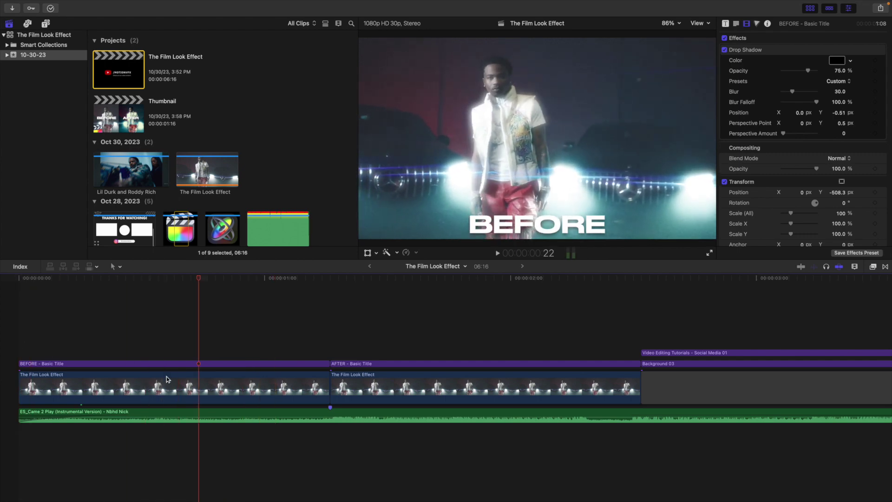
left_click(190, 385)
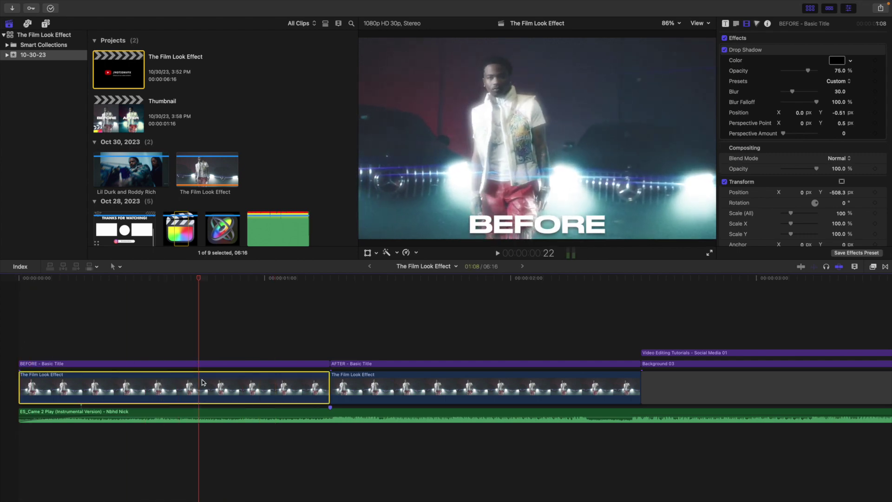
- Search the Effects browser for 'channel' and drop Channel Blur onto The Film Look Effect clip
left_click(872, 267)
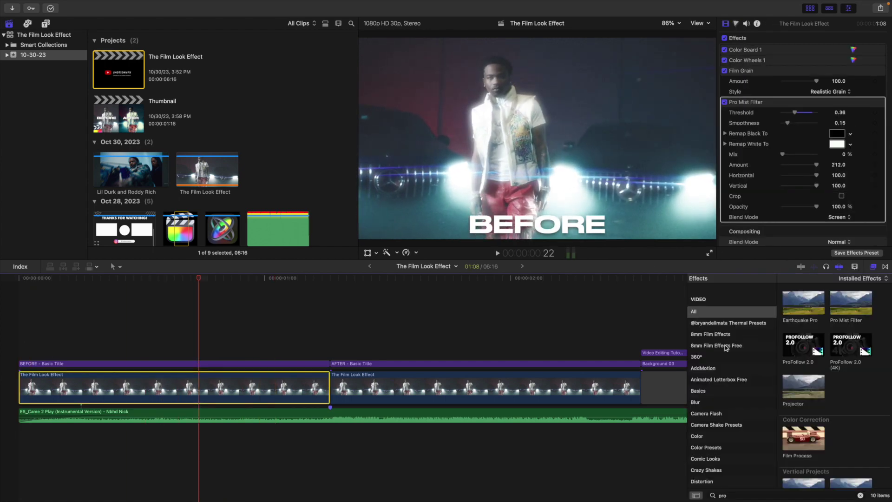
left_click(759, 494)
type("channe")
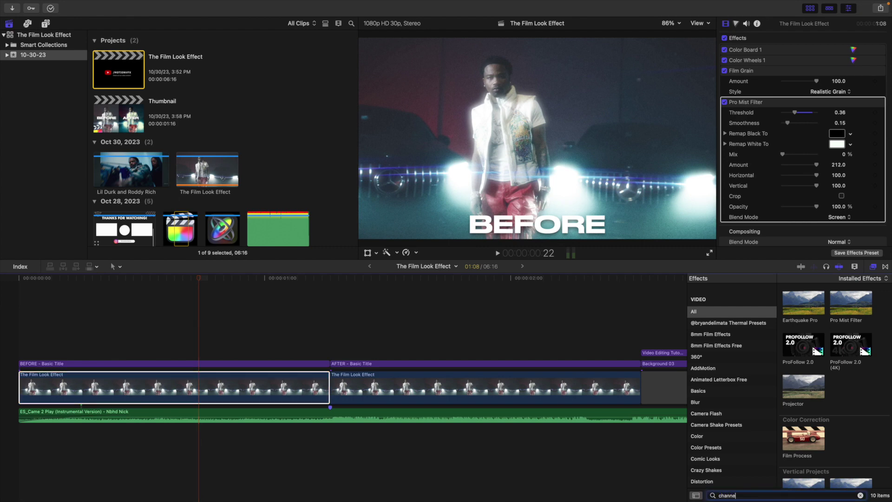
type("l")
left_click_drag(802, 309, 289, 386)
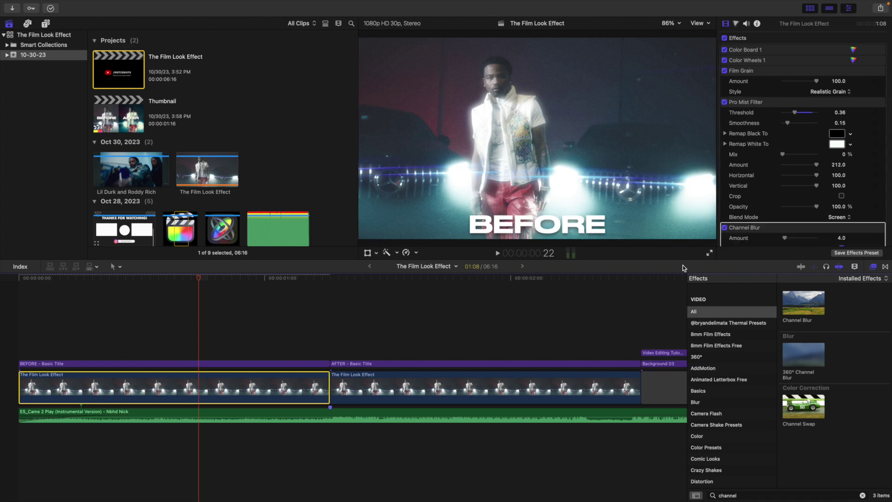
left_click(872, 268)
scroll(779, 212, "down", 5)
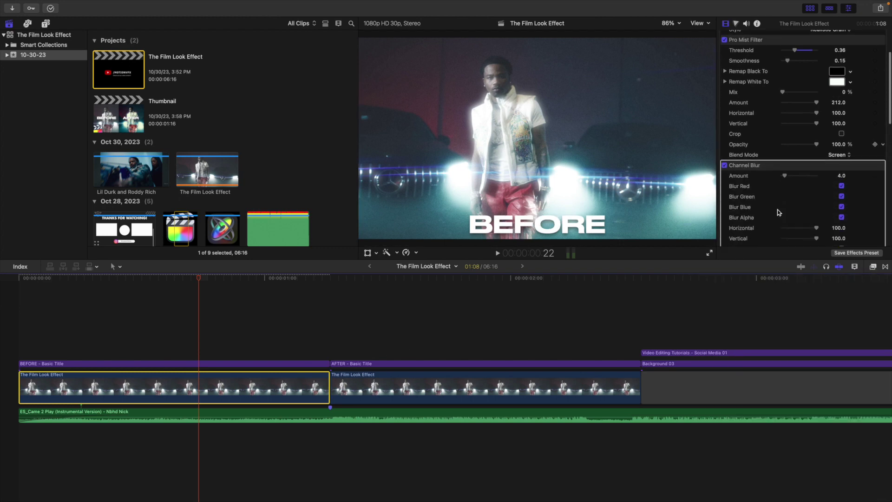
- Magnify the viewer to 200% on the man's face and select the clip
left_click(670, 24)
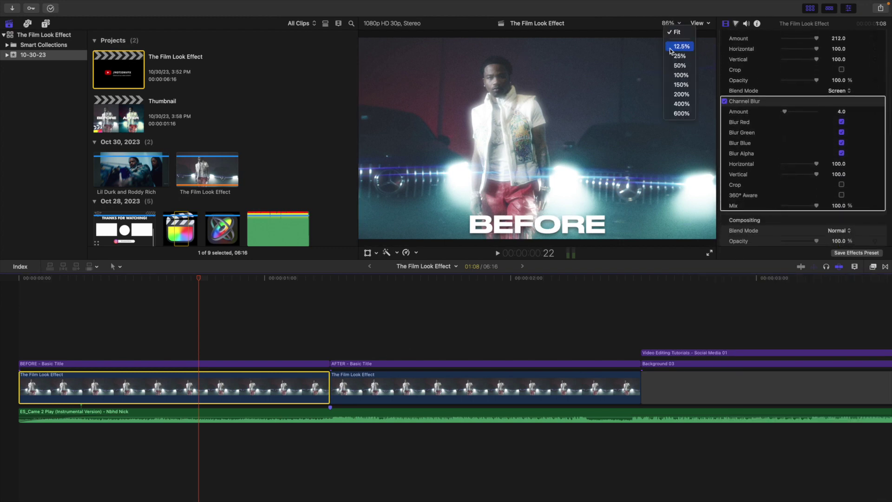
left_click(681, 94)
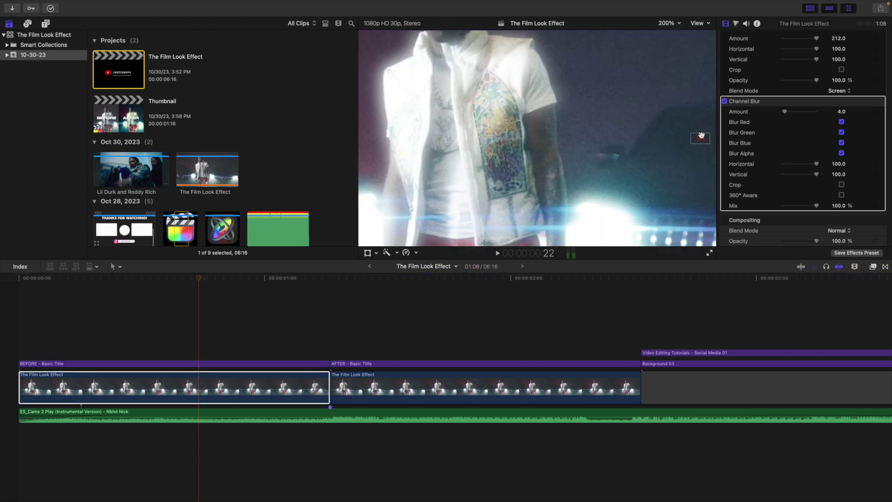
left_click_drag(701, 135, 702, 137)
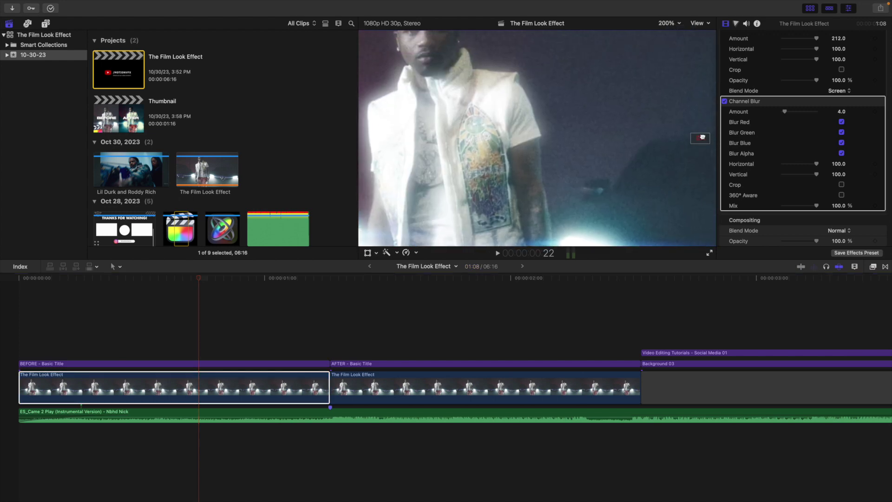
left_click(237, 396)
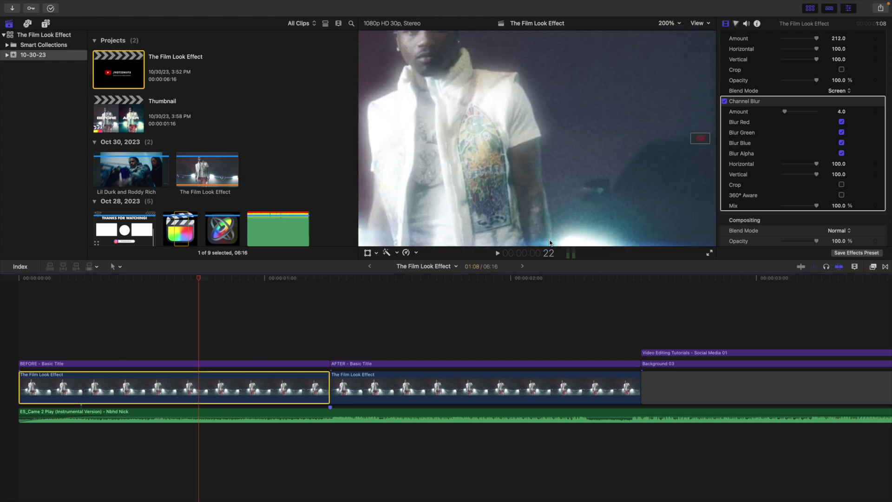
- Limit Channel Blur to the red channel only and set its Amount to 60
left_click(842, 132)
left_click(841, 144)
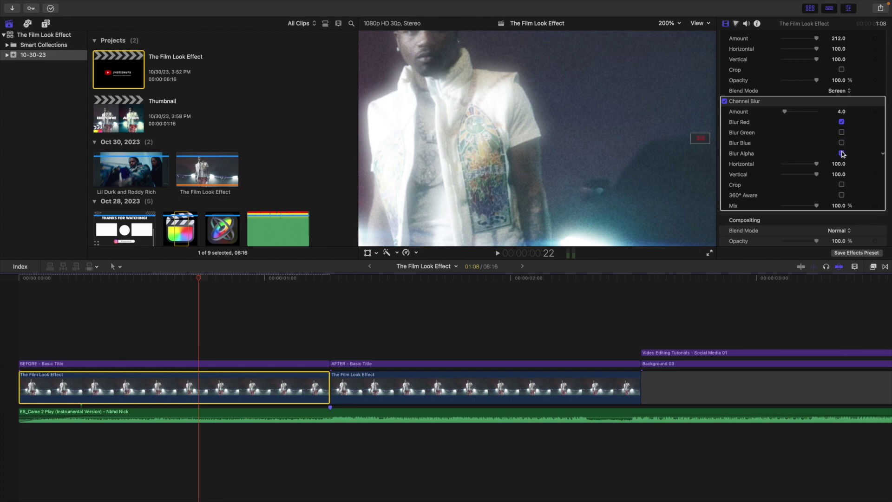
left_click(842, 153)
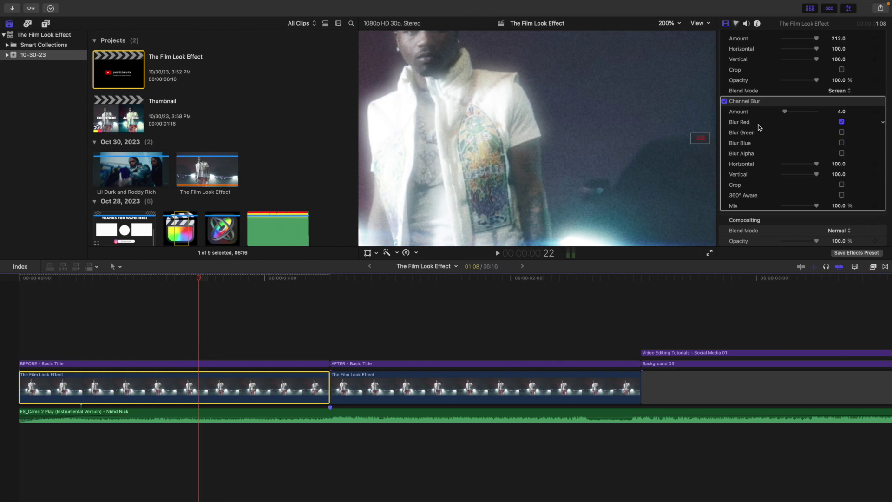
left_click(841, 112)
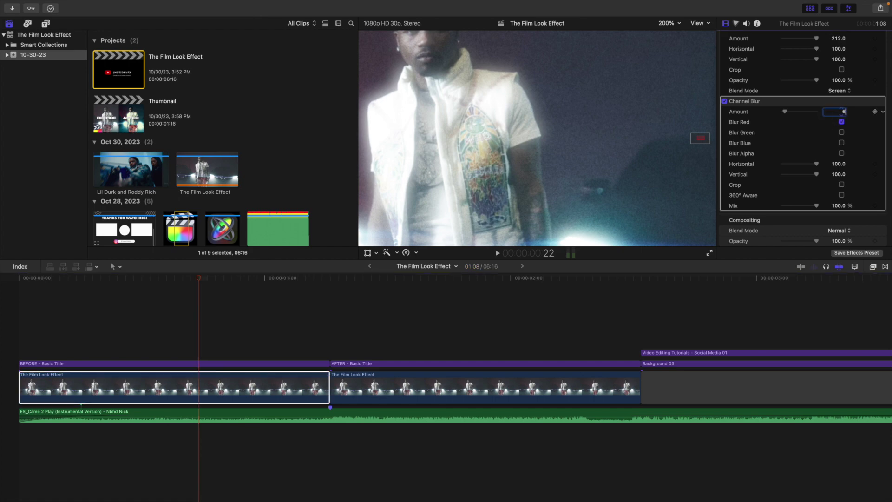
key("Return")
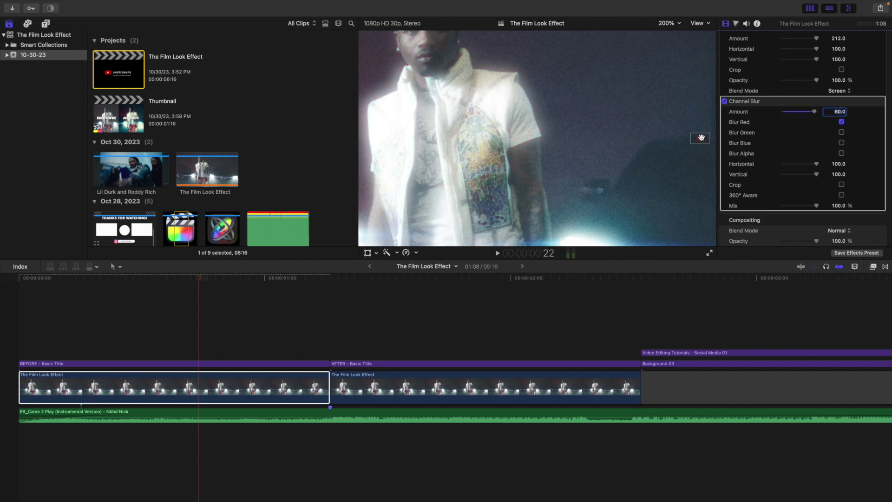
left_click_drag(700, 137, 705, 140)
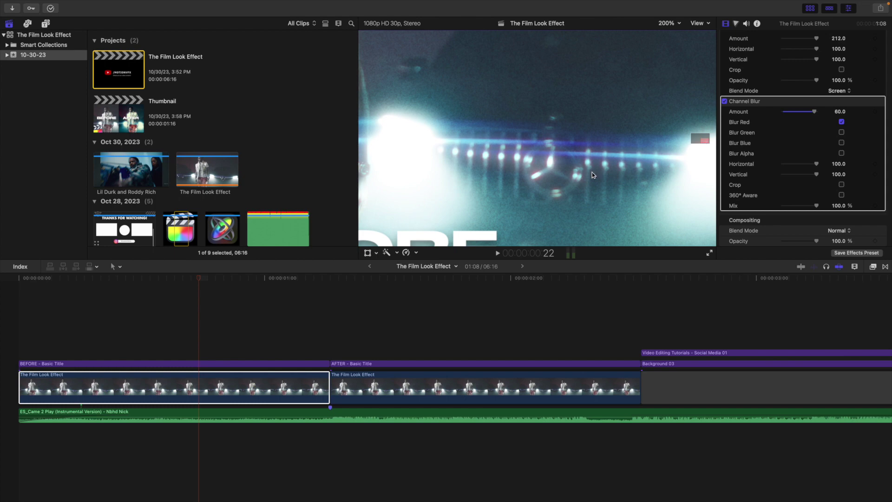
left_click(725, 101)
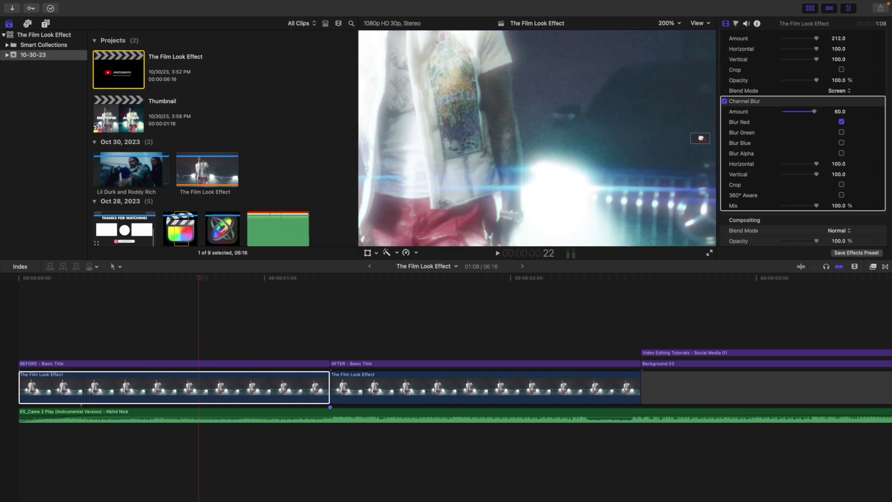
- Inspect at 400% zoom, raise the Channel Blur Amount to 82, then fit the frame
left_click(665, 23)
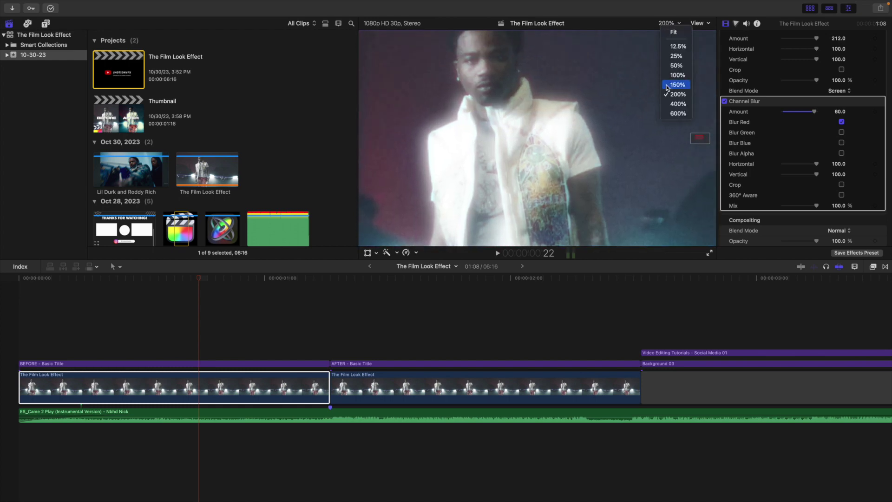
left_click(679, 116)
left_click_drag(695, 142, 696, 143)
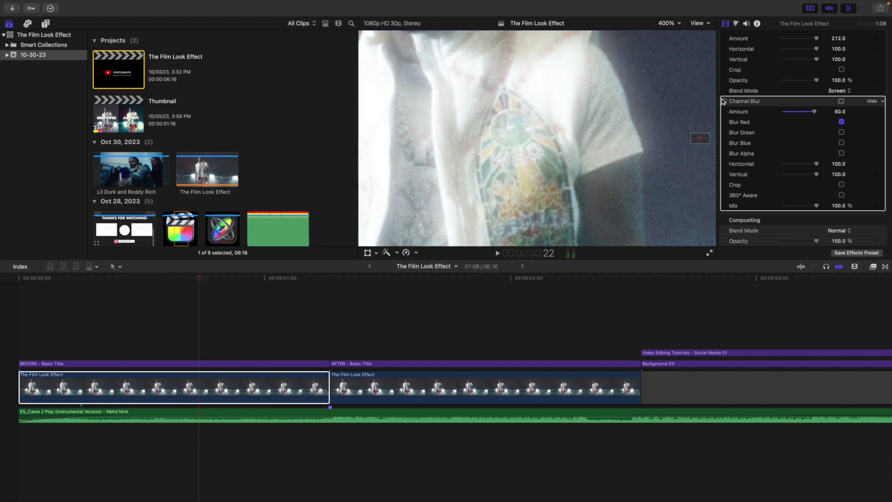
left_click_drag(839, 114, 838, 112)
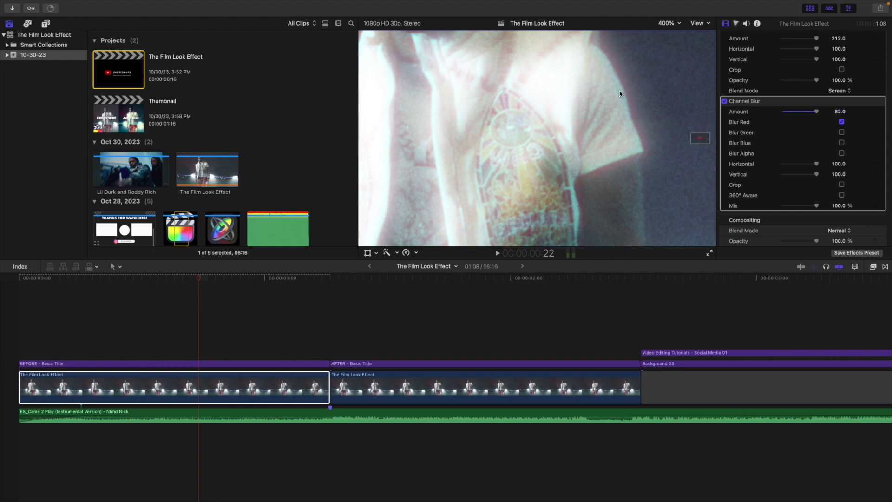
left_click(671, 26)
left_click(671, 35)
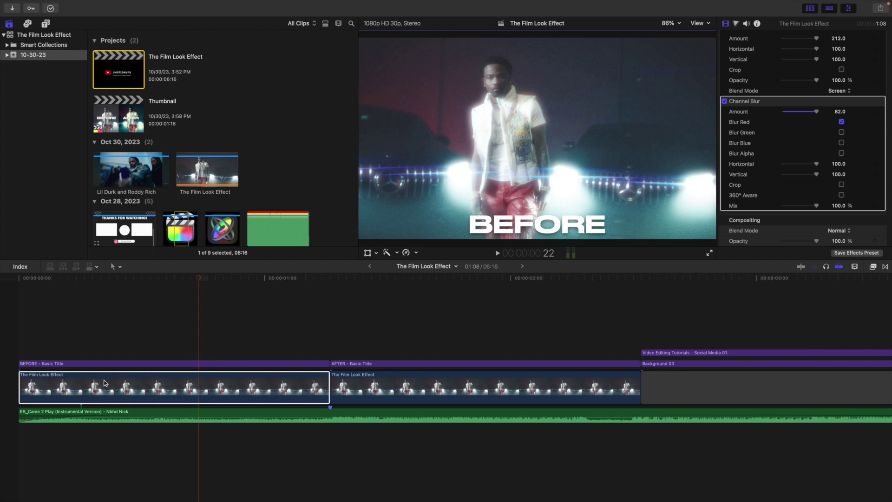
- Search 'custom lu' and drop Custom LUT onto the first Film Look Effect clip
left_click(198, 388)
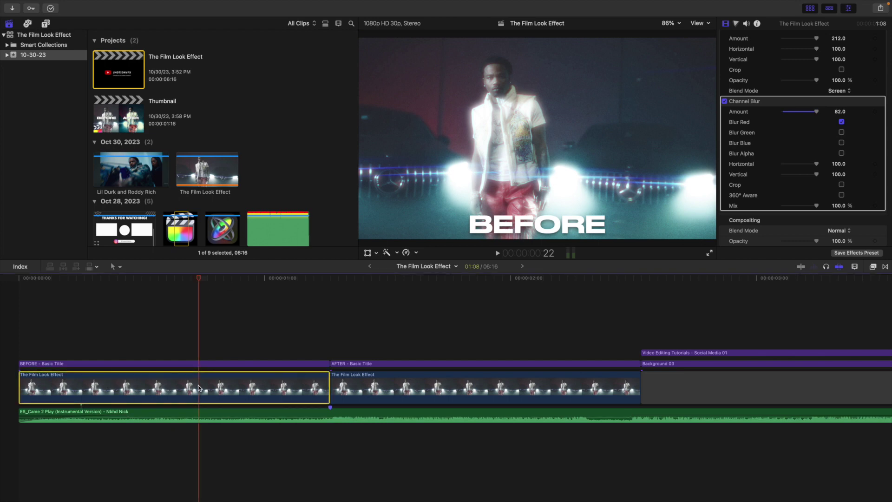
left_click(874, 267)
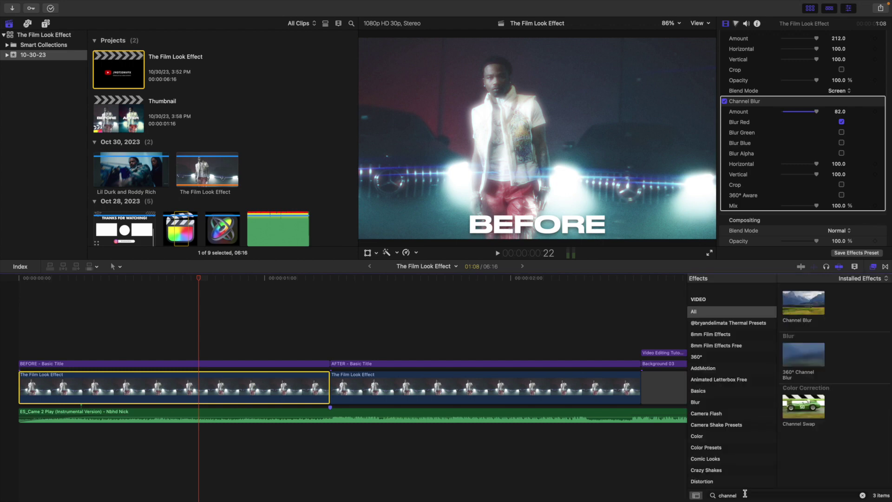
left_click(746, 495)
type("cus")
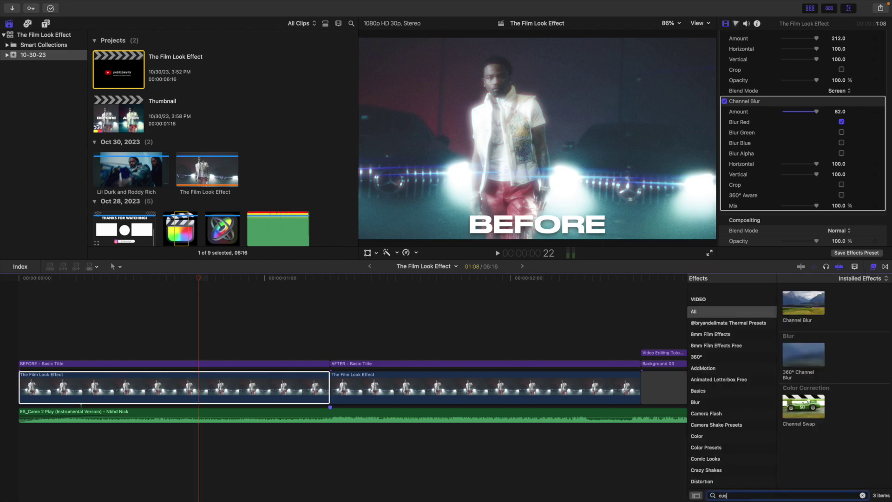
type("tom lut")
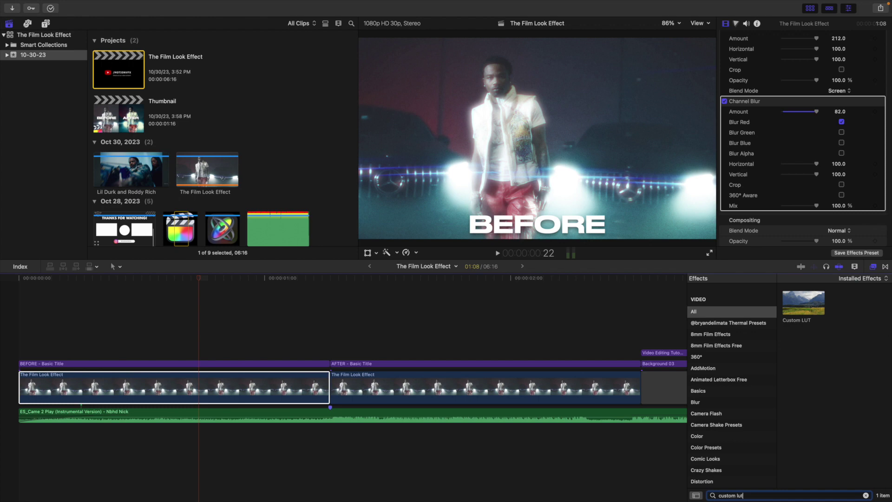
left_click_drag(798, 318, 283, 389)
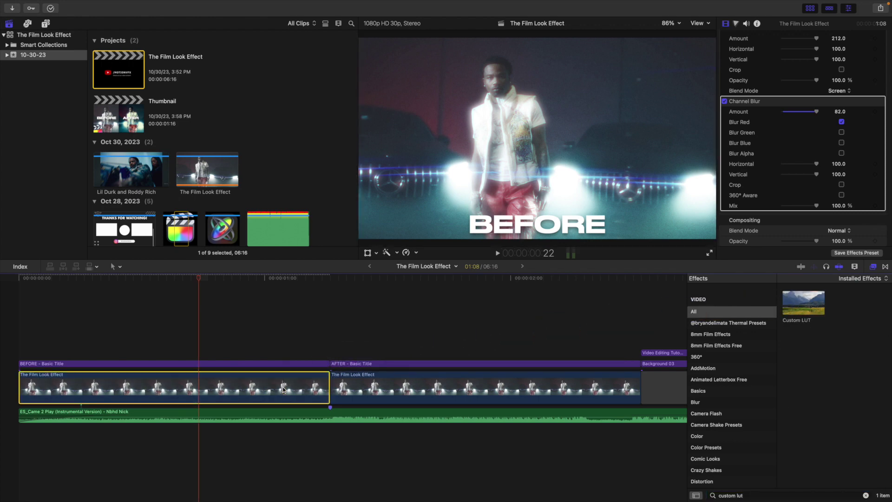
left_click(873, 266)
scroll(769, 180, "down", 4)
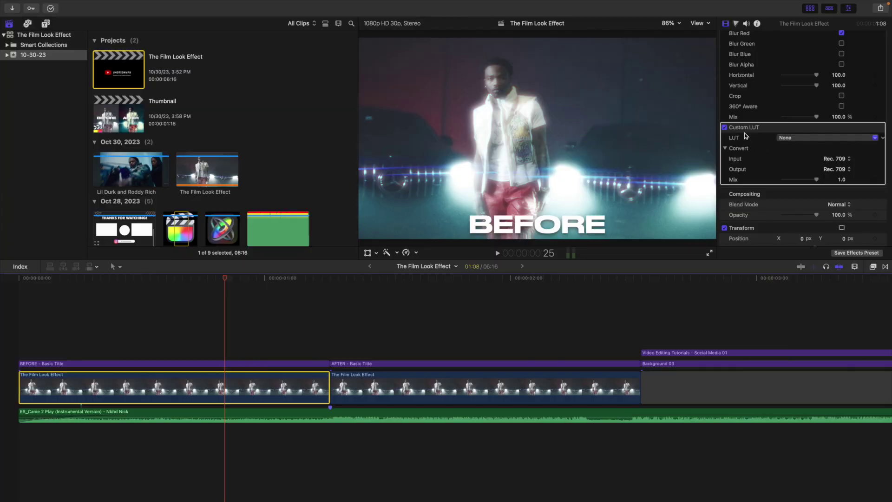
left_click(785, 138)
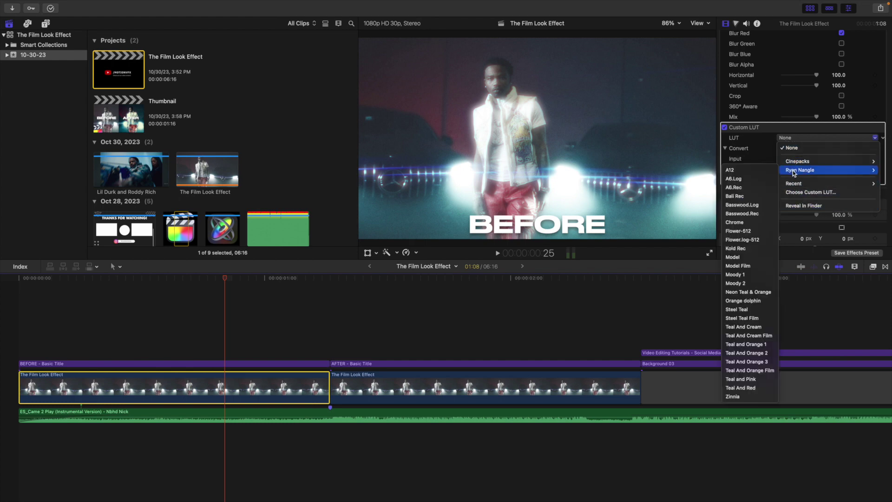
mouse_move(794, 165)
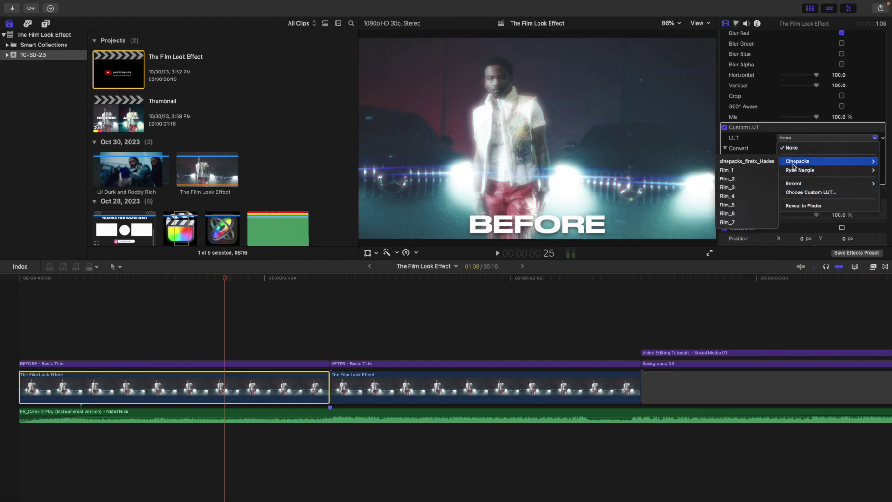
left_click(796, 194)
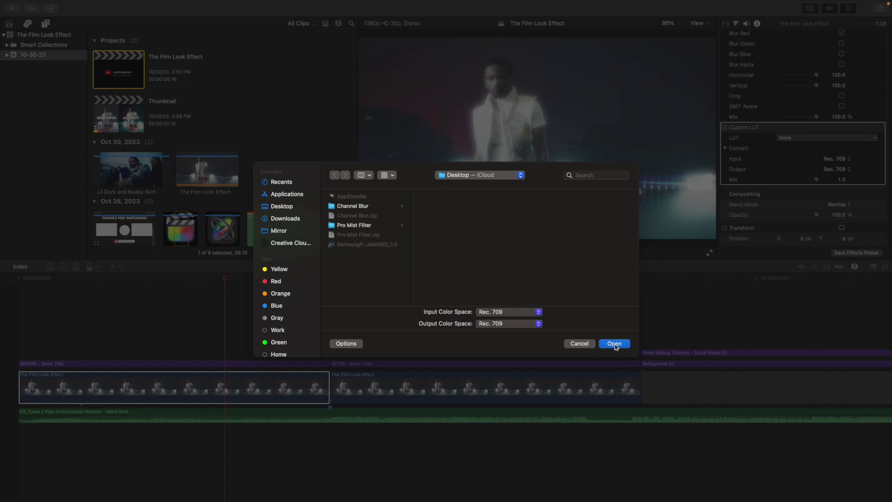
left_click(580, 345)
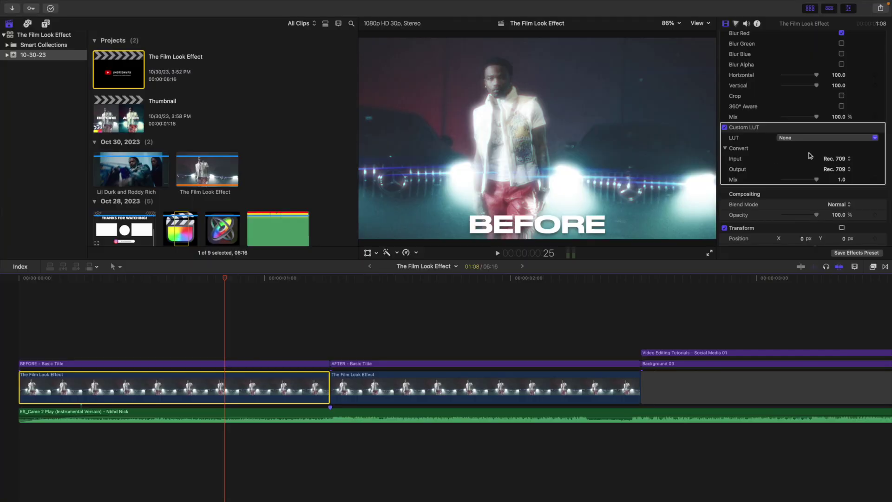
- Choose Film_4 from the Cinepacks set in the Custom LUT pop-up
left_click(835, 138)
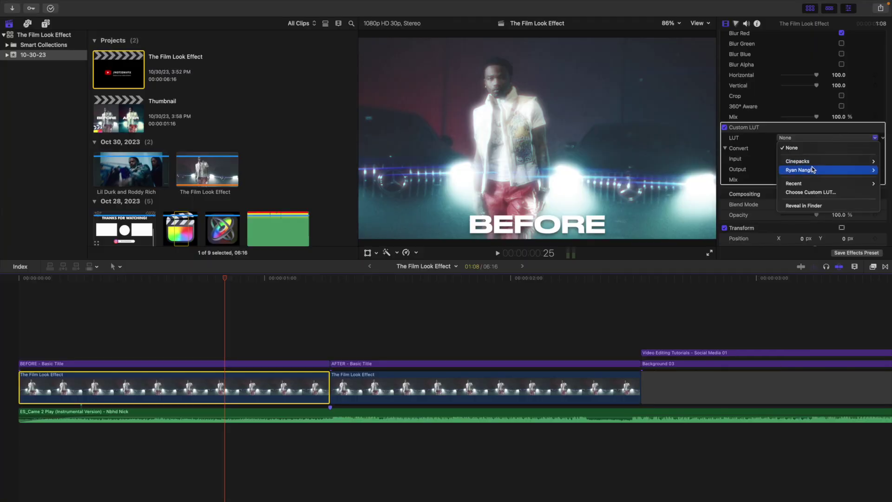
mouse_move(812, 171)
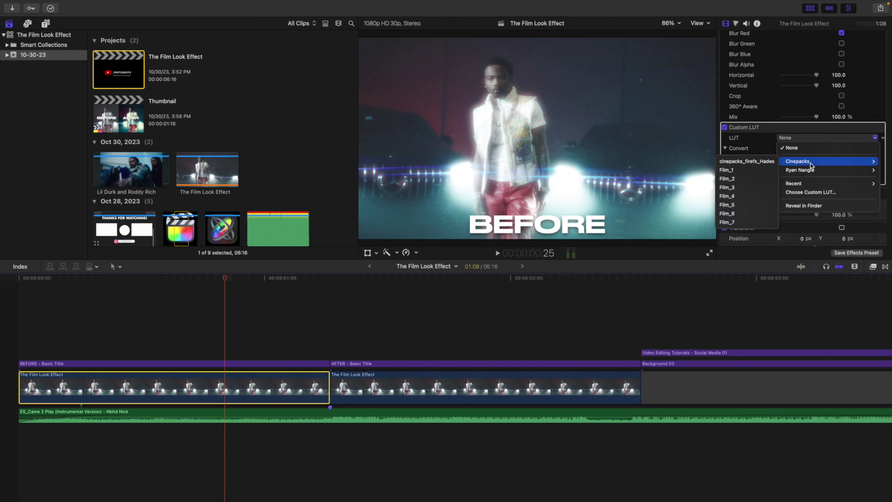
left_click(728, 197)
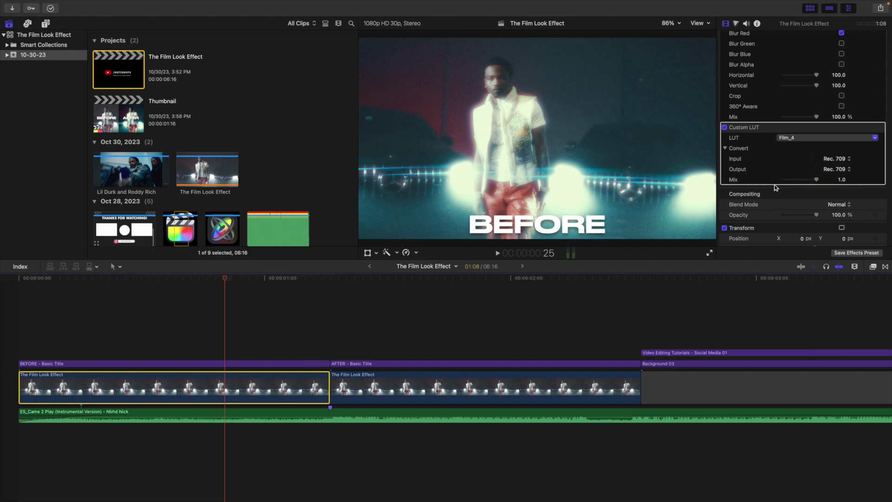
scroll(776, 187, "down", 3)
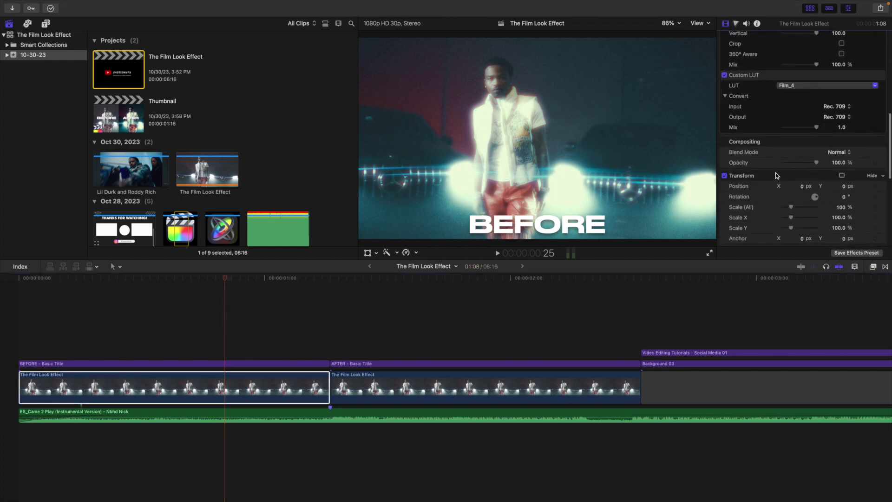
- Play the timeline from its start to preview the film look, then reselect the first clip
scroll(776, 176, "up", 5)
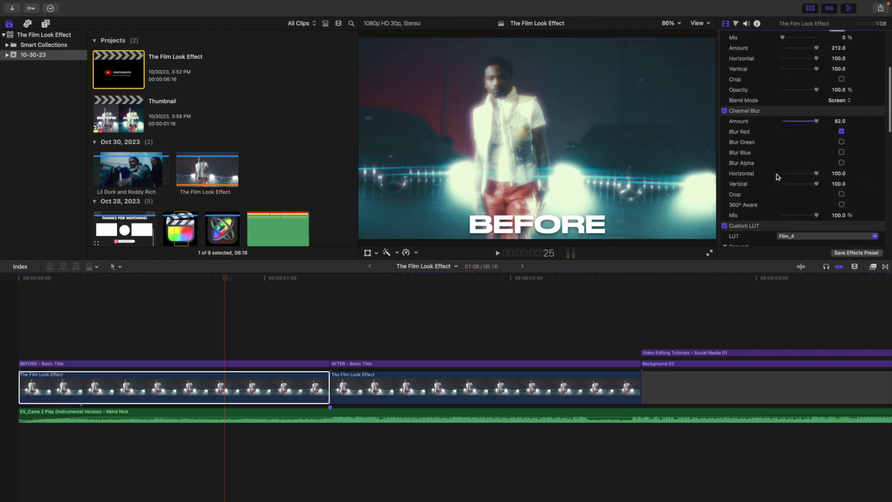
left_click(226, 342)
key("c")
left_click_drag(225, 279, 7, 300)
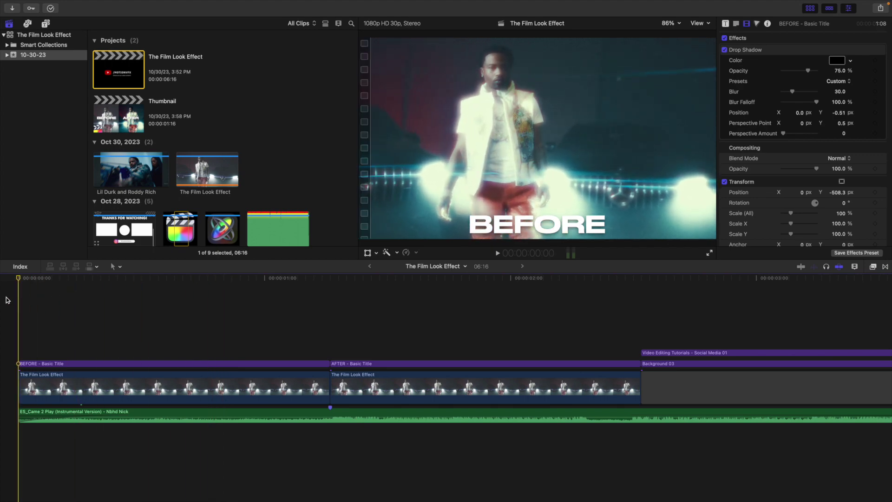
key("space")
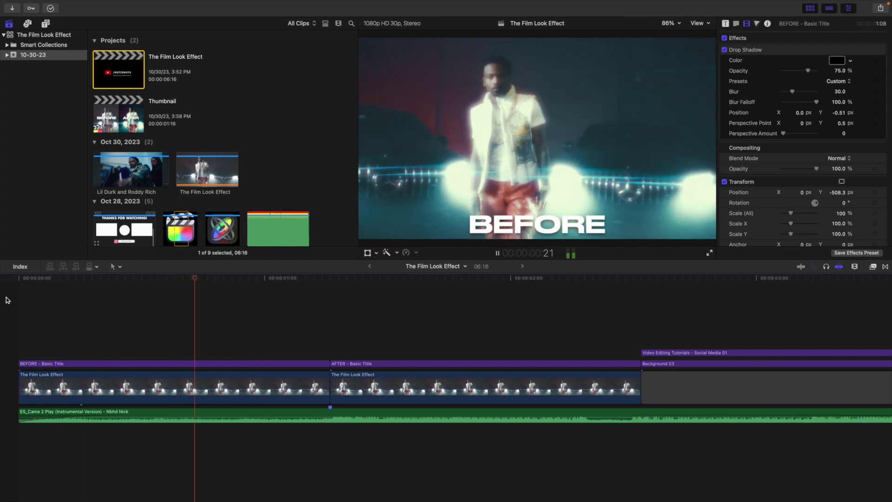
key("space")
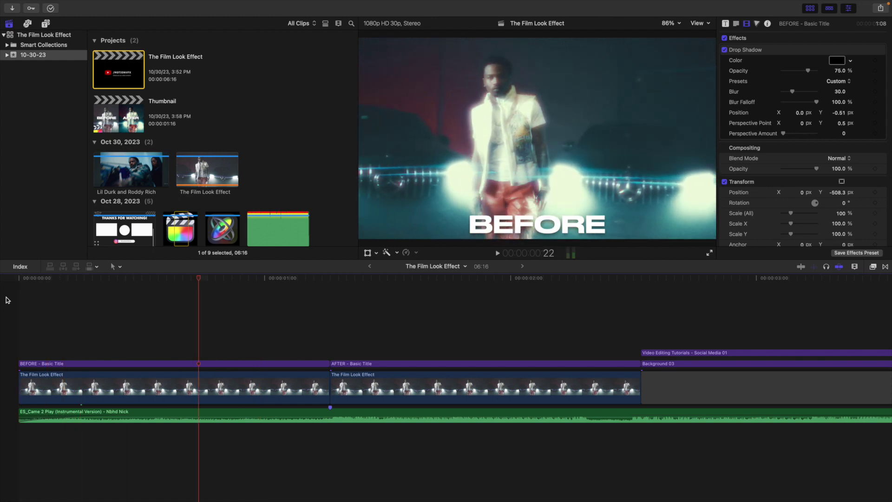
left_click(184, 379)
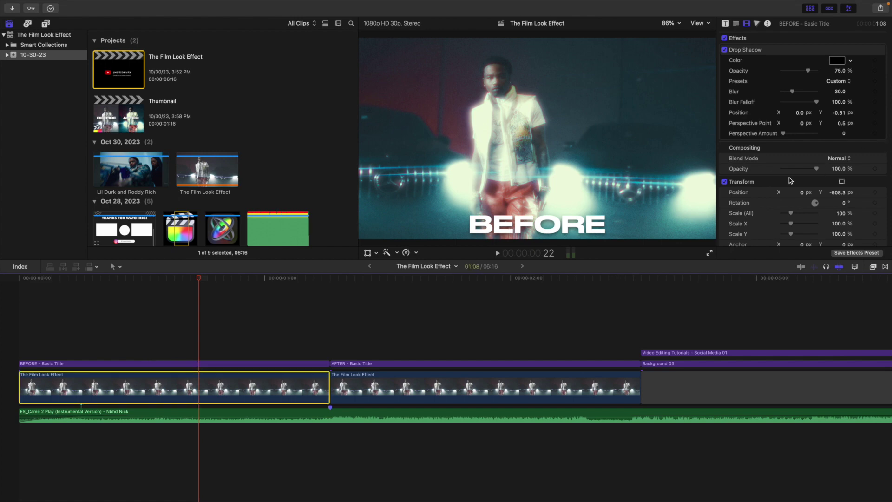
scroll(790, 180, "down", 10)
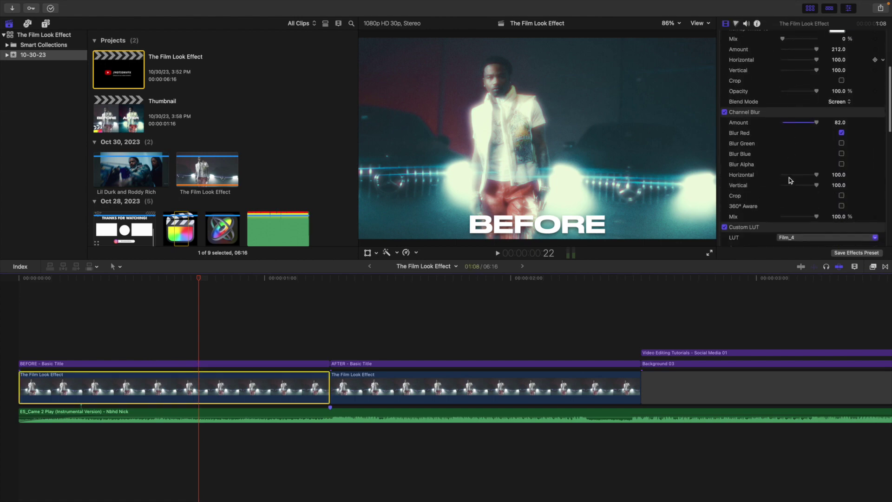
left_click(841, 253)
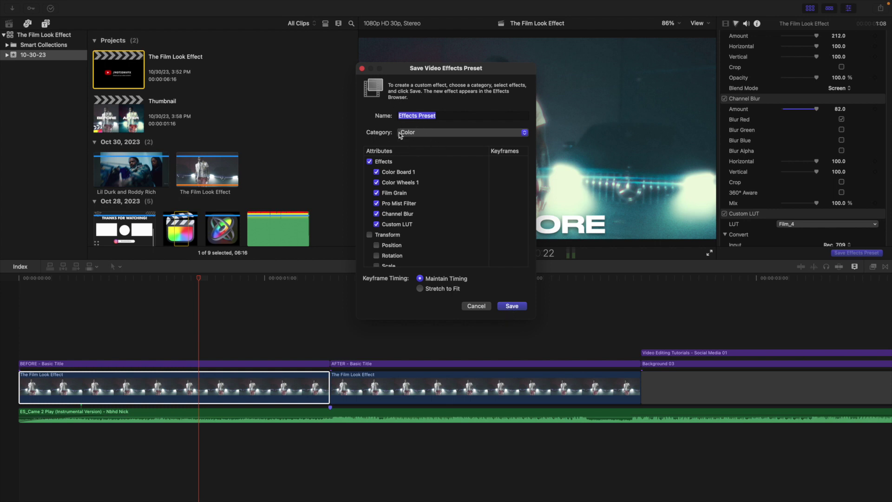
left_click(481, 309)
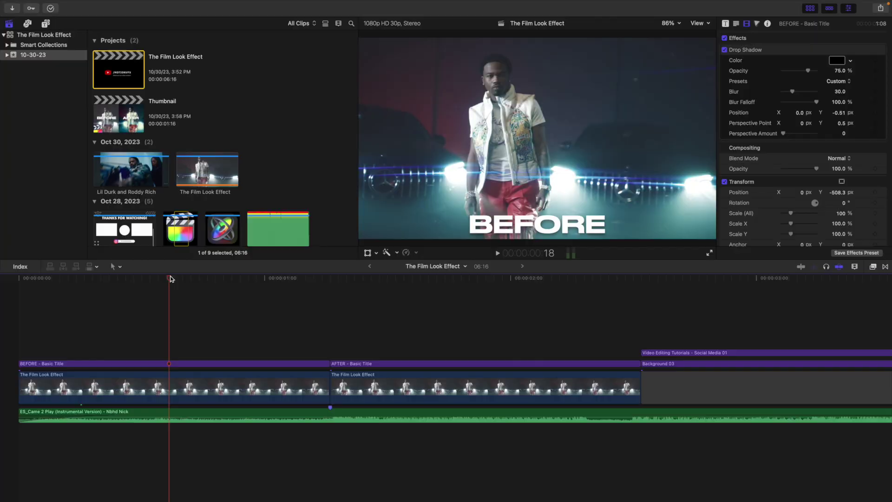
- Search 'f' in the Effects browser and drop the Film Look preset onto the first clip
left_click_drag(168, 278, 230, 279)
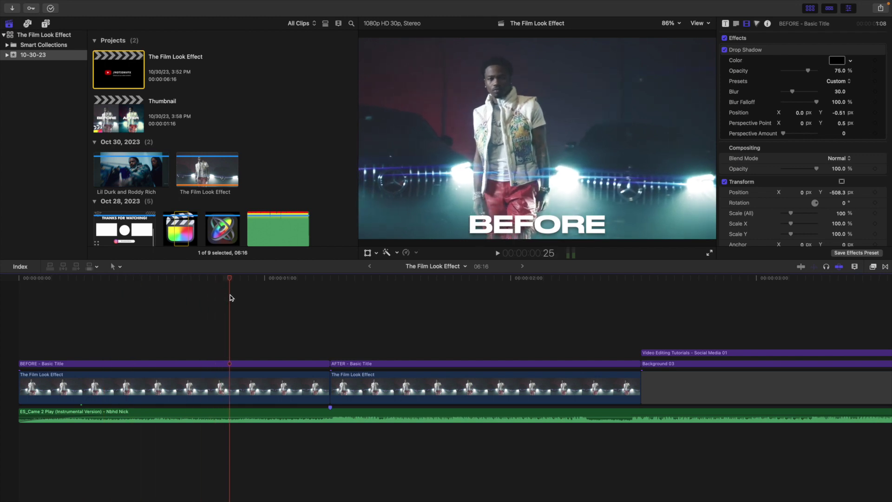
left_click(873, 267)
left_click(755, 496)
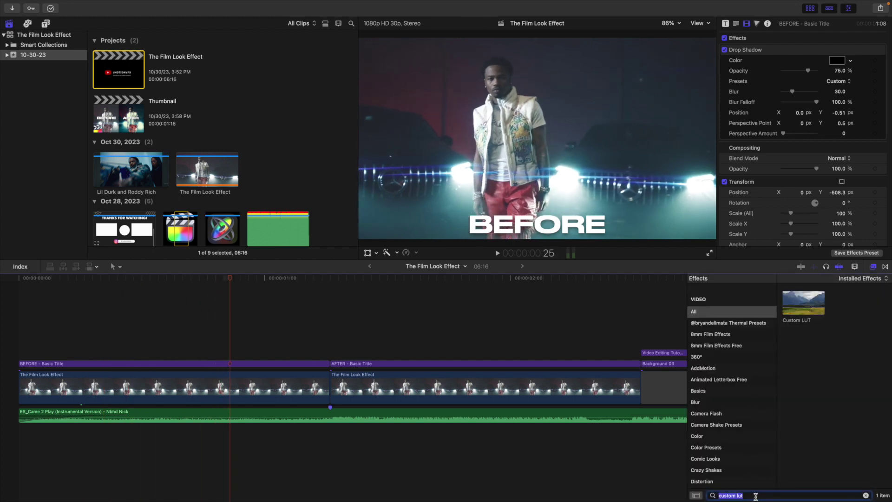
type("film")
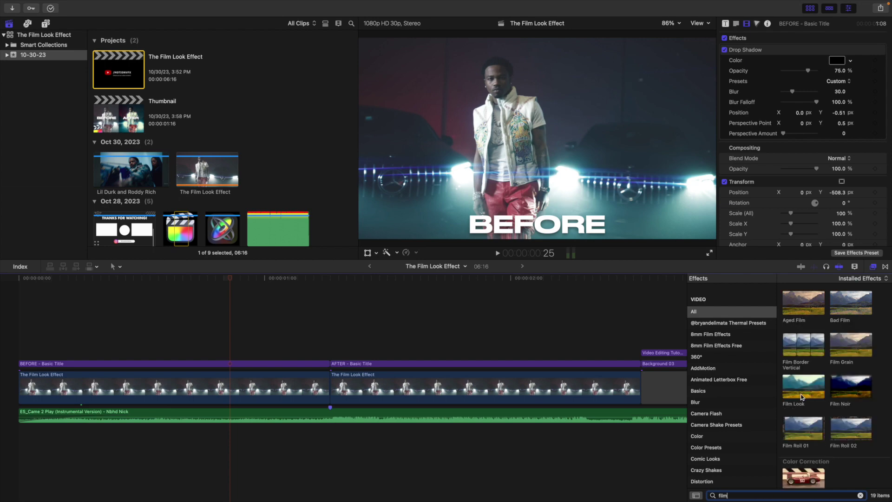
left_click_drag(801, 396, 261, 390)
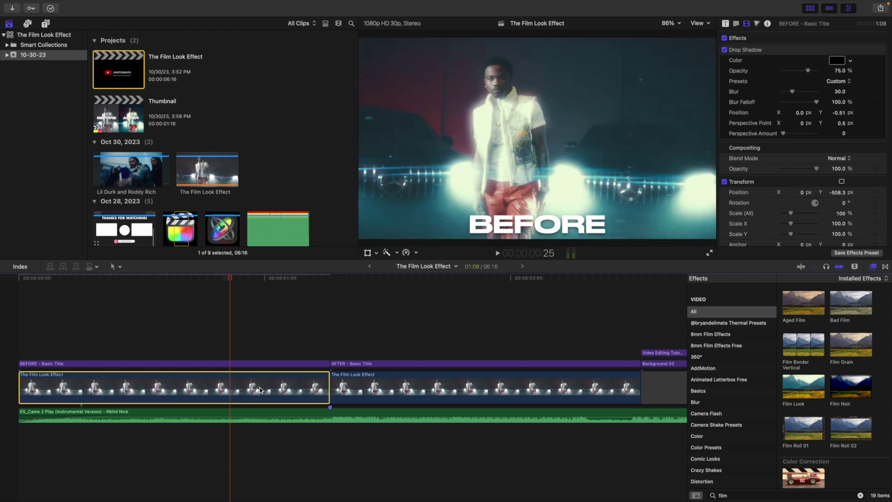
left_click(873, 267)
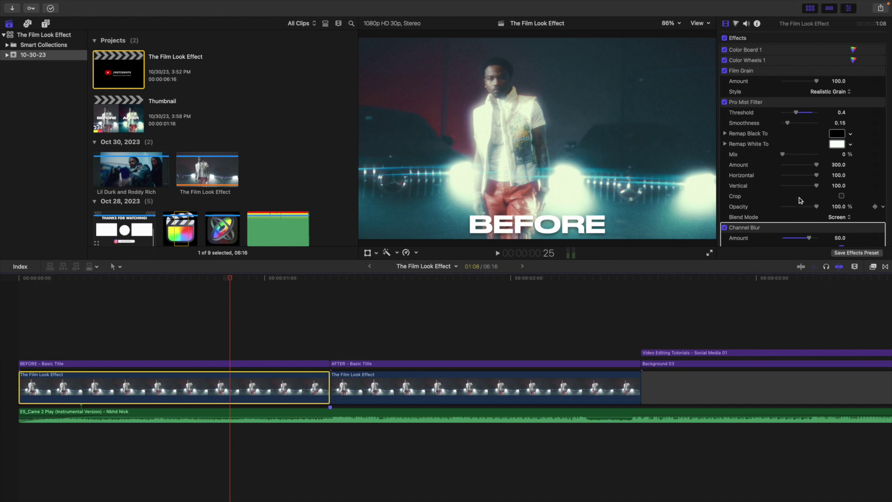
scroll(785, 174, "down", 3)
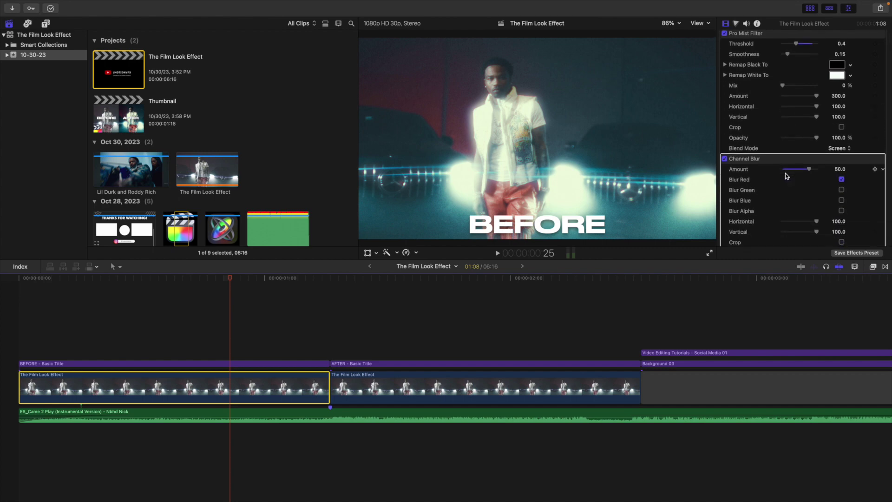
scroll(785, 174, "up", 3)
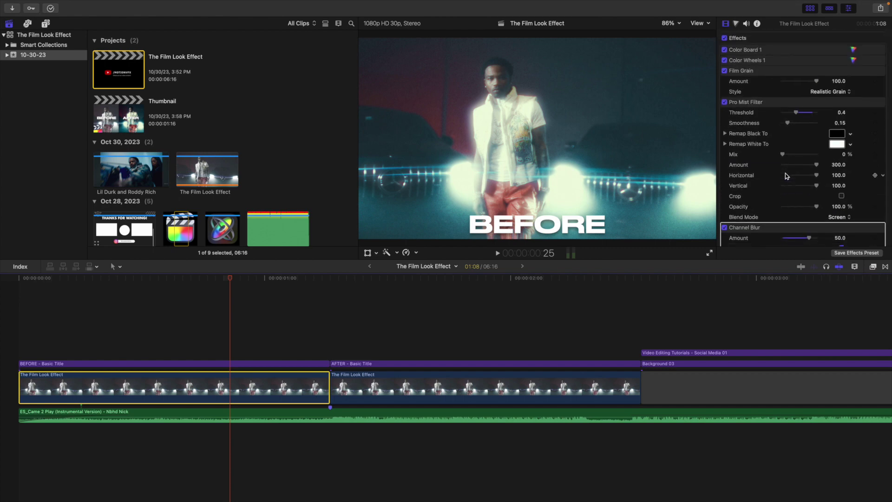